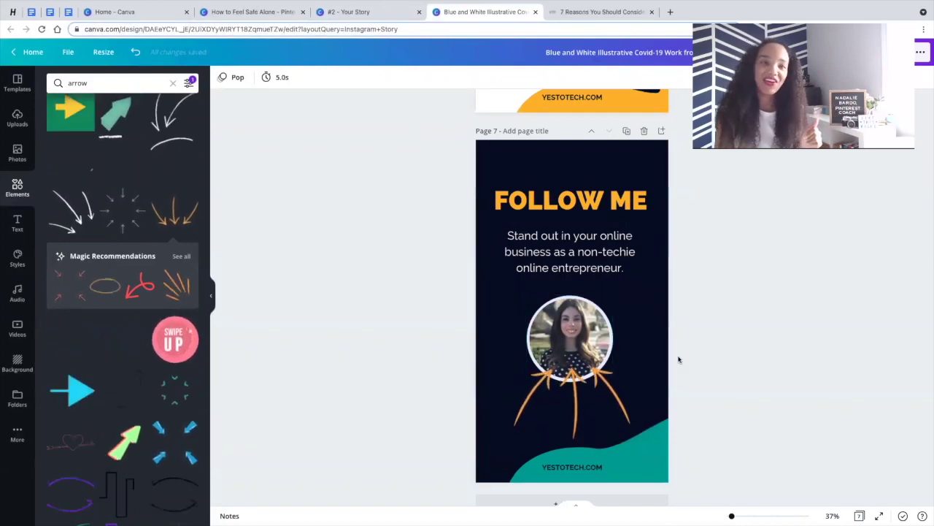
# Search for "instagram story" and open the Instagram Story templates.
pyautogui.scroll(15, 678, 358)
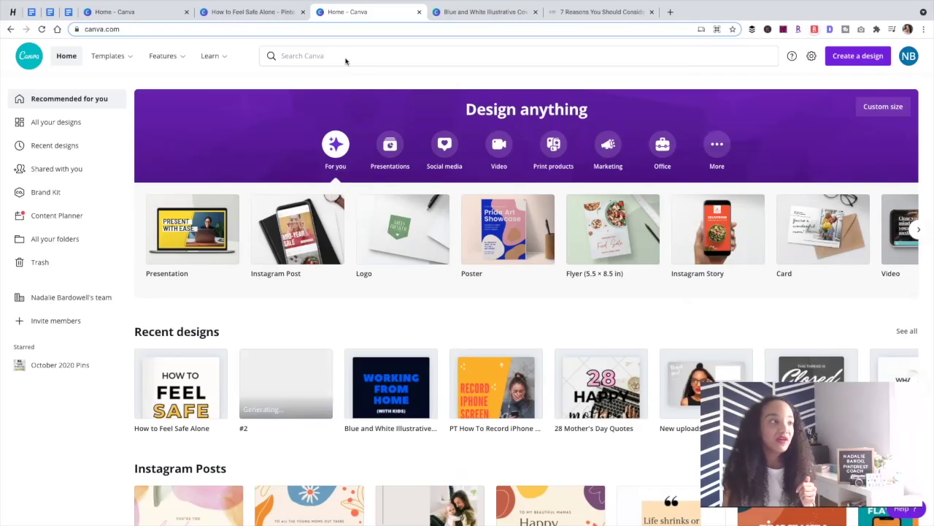
pyautogui.click(345, 57)
pyautogui.write('ins')
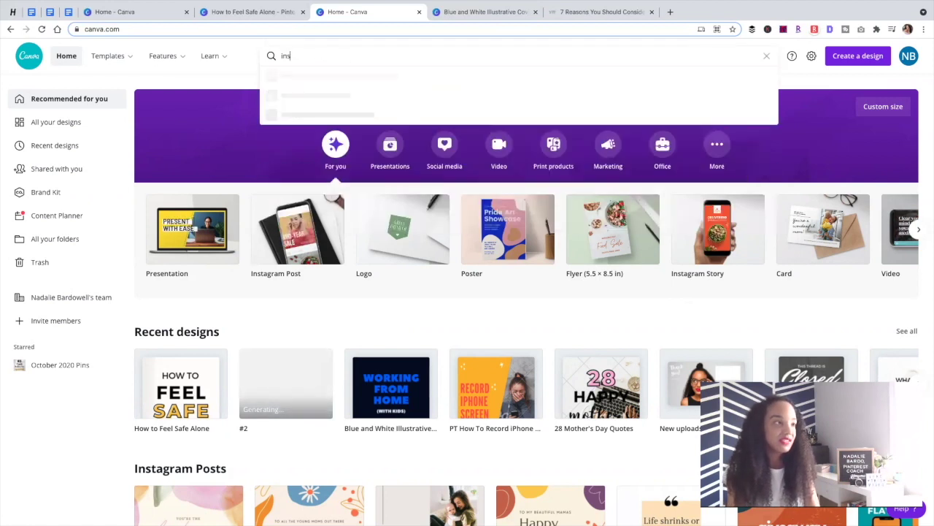
pyautogui.write('tagram sto')
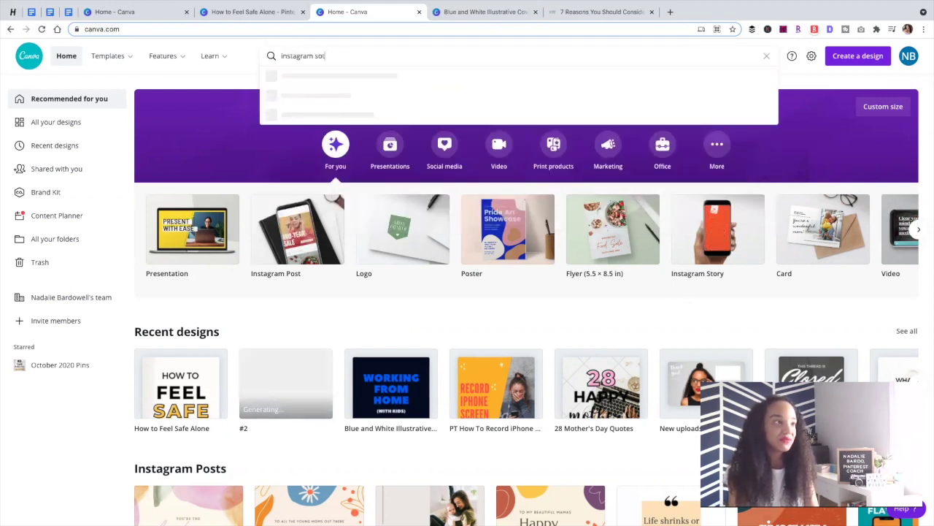
pyautogui.write('ry')
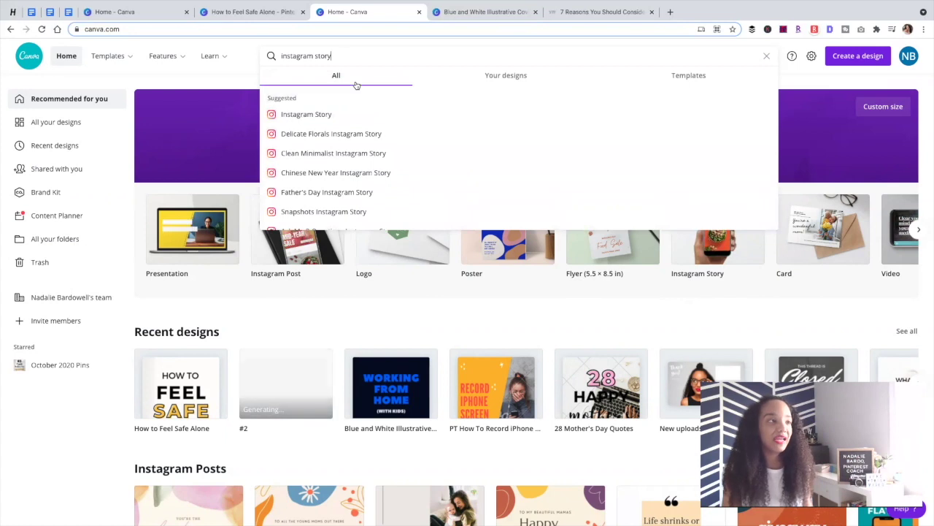
pyautogui.click(408, 118)
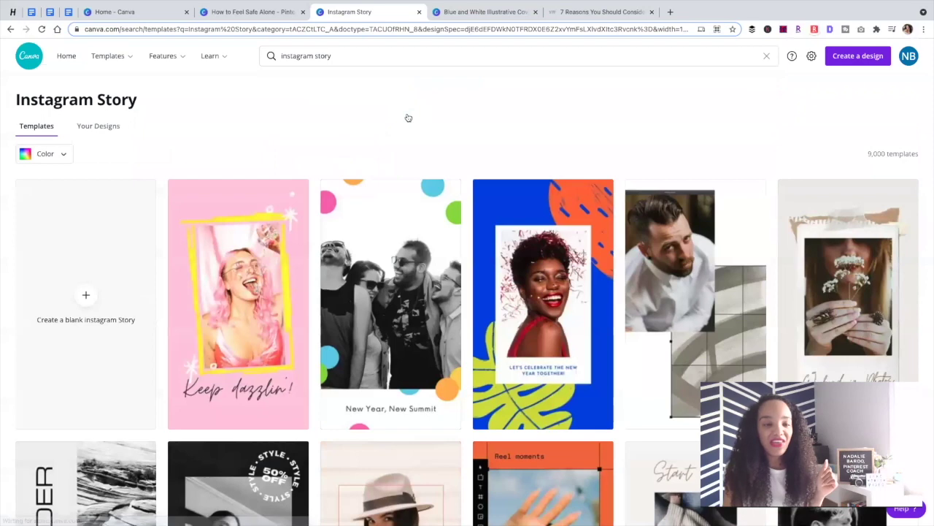
# Browse the Instagram Story templates and create a blank Instagram Story design.
pyautogui.scroll(-10, 408, 117)
pyautogui.scroll(-15, 408, 117)
pyautogui.scroll(-1, 408, 118)
pyautogui.scroll(-10, 408, 117)
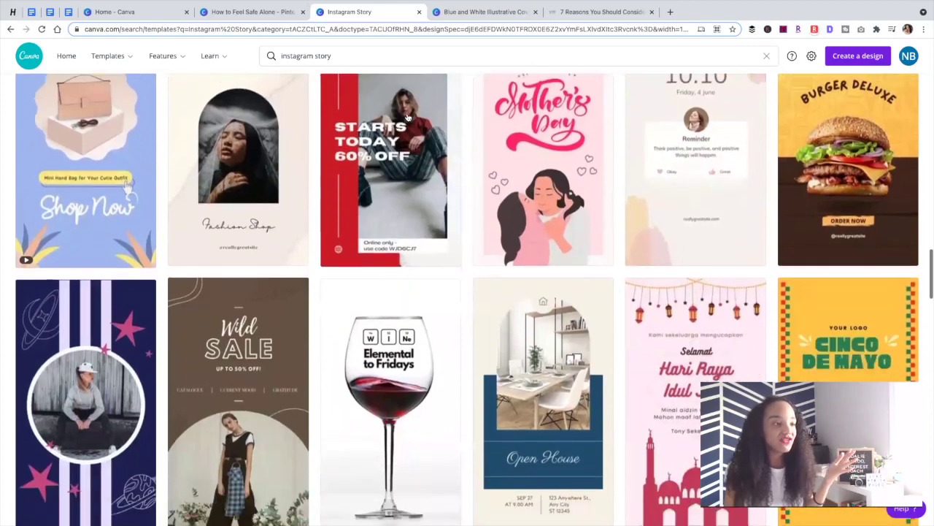
pyautogui.scroll(-2, 408, 118)
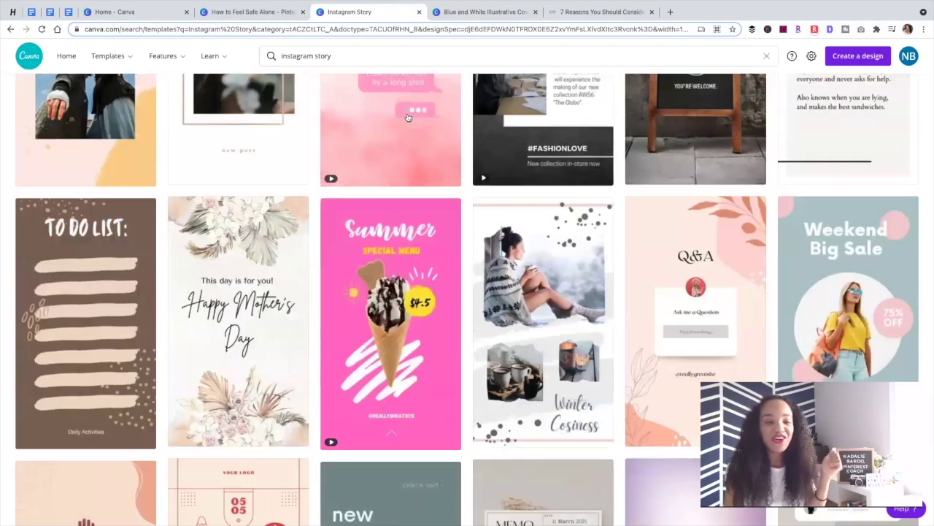
pyautogui.scroll(-20, 408, 117)
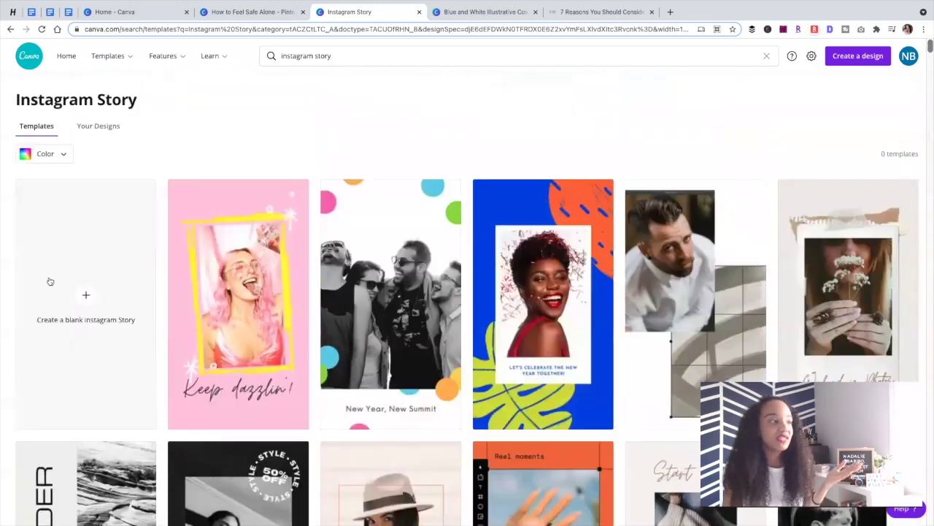
pyautogui.click(69, 282)
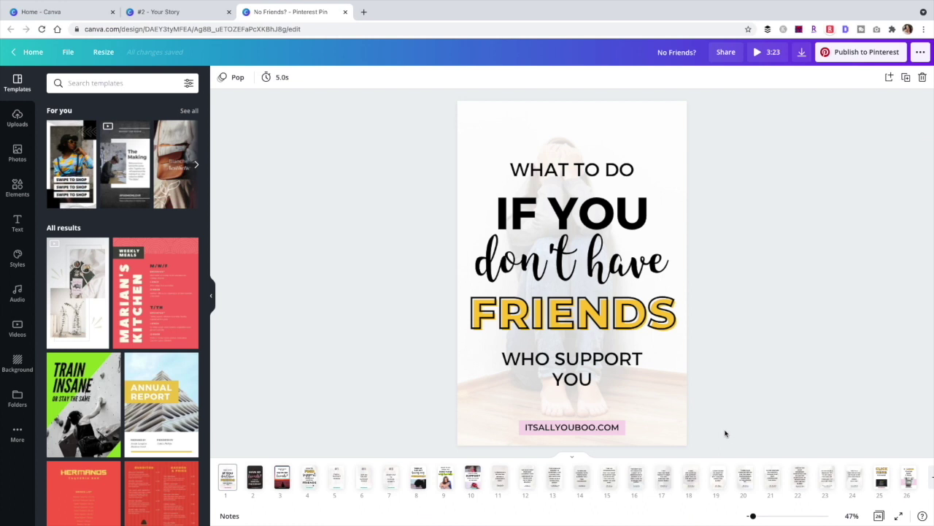
# Copy all the text elements of the "No Friends?" pin onto the blank first page of the #2 story and enlarge them.
pyautogui.moveTo(725, 434); pyautogui.dragTo(452, 111)
pyautogui.click(168, 12)
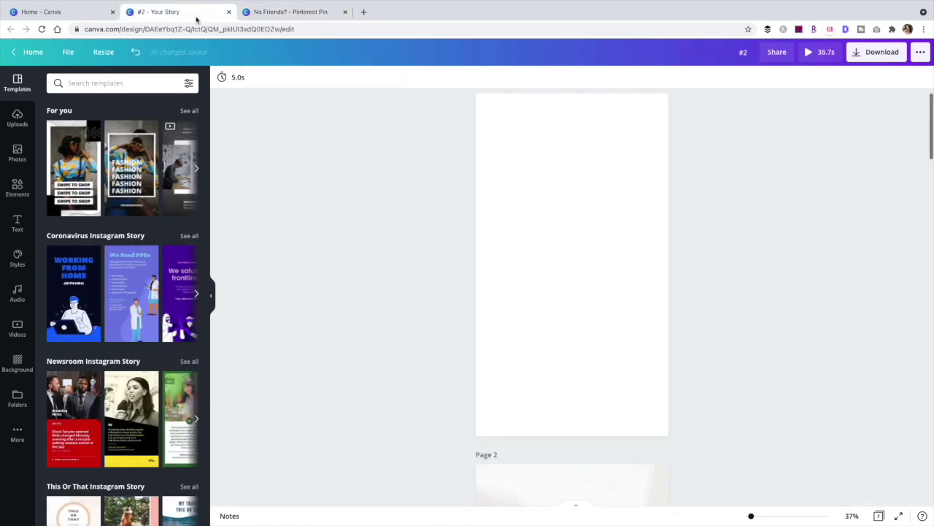
pyautogui.press('super+v')
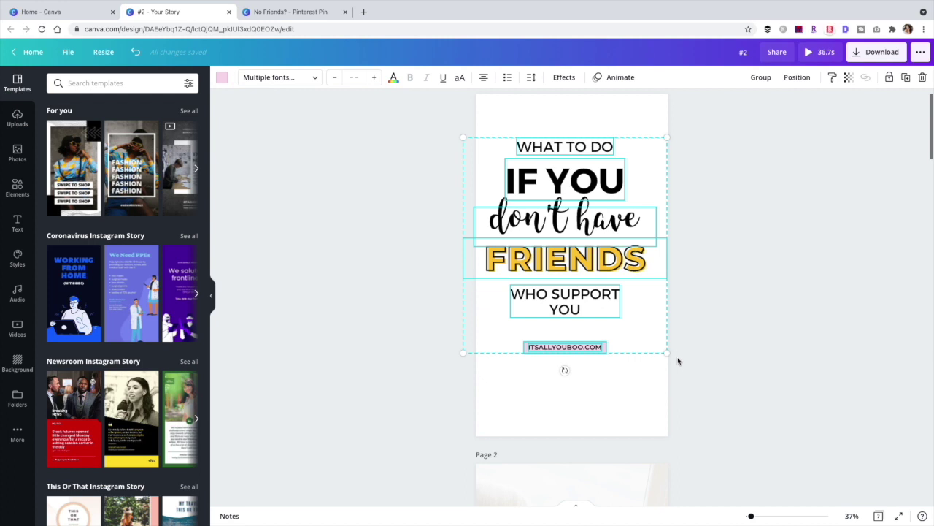
pyautogui.moveTo(678, 360); pyautogui.dragTo(701, 387)
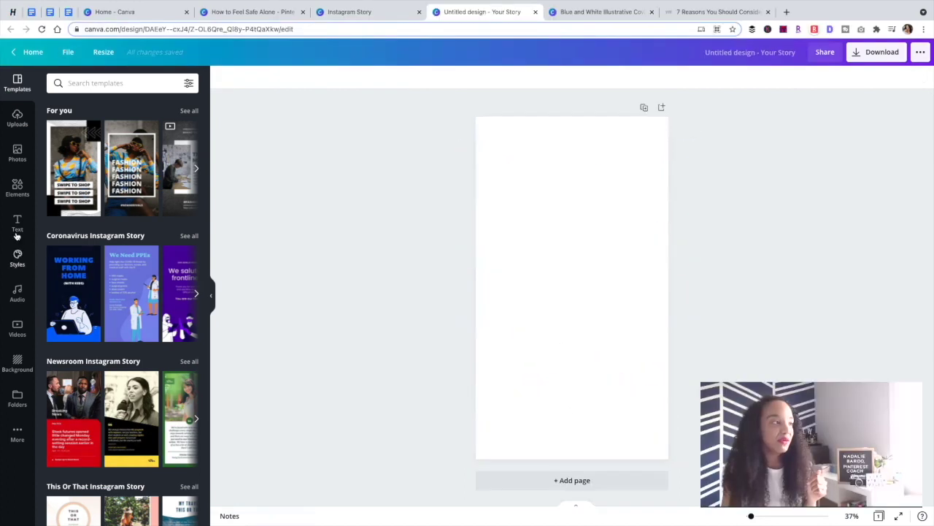
# Add a square photo frame to the blank story page and enlarge it to span the full width of the lower part.
pyautogui.click(17, 191)
pyautogui.click(17, 153)
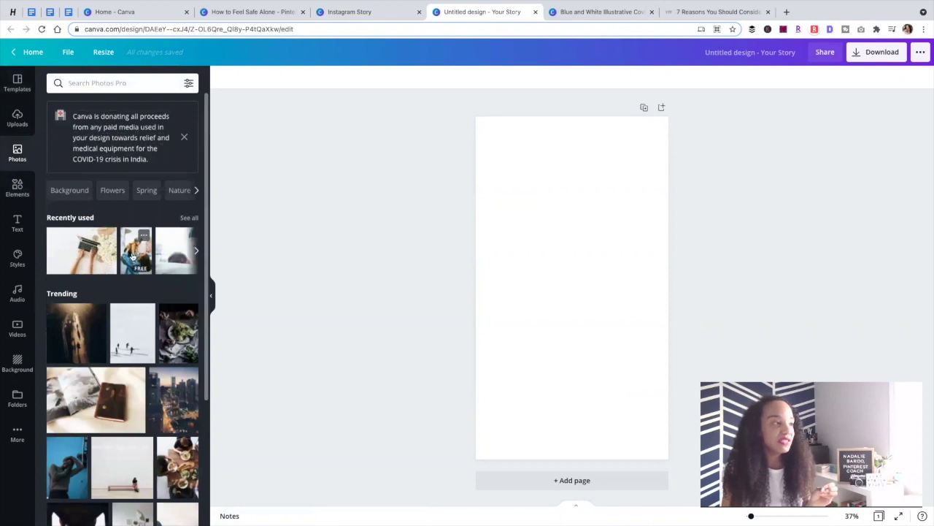
pyautogui.click(17, 187)
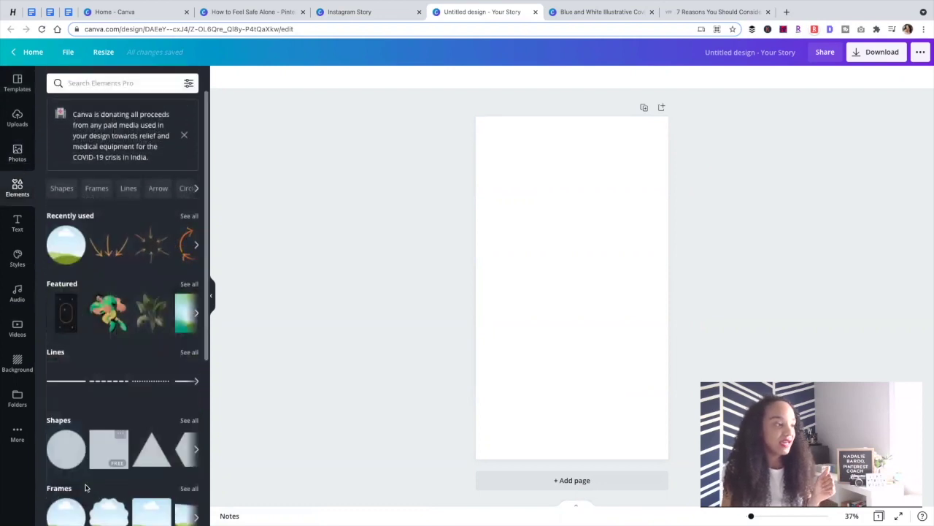
pyautogui.scroll(-1, 122, 475)
pyautogui.click(157, 464)
pyautogui.moveTo(616, 304); pyautogui.dragTo(568, 319)
pyautogui.moveTo(579, 354); pyautogui.dragTo(683, 462)
pyautogui.moveTo(631, 380); pyautogui.dragTo(629, 380)
pyautogui.click(315, 253)
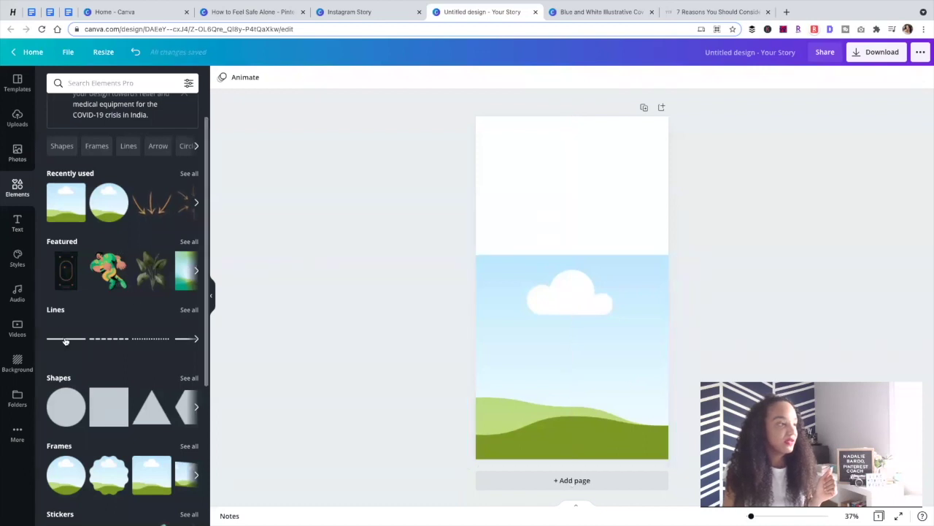
# Add a subheading reading "Shred the zucchini" above the frame, enlarge its font, and place it centred in the white area.
pyautogui.click(19, 225)
pyautogui.click(92, 158)
pyautogui.moveTo(606, 317); pyautogui.dragTo(608, 157)
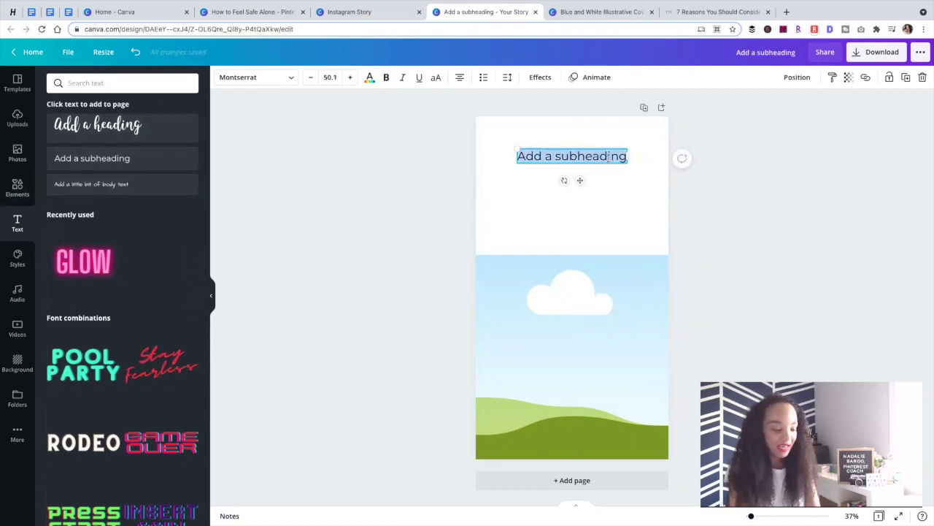
pyautogui.write('Shred the zu')
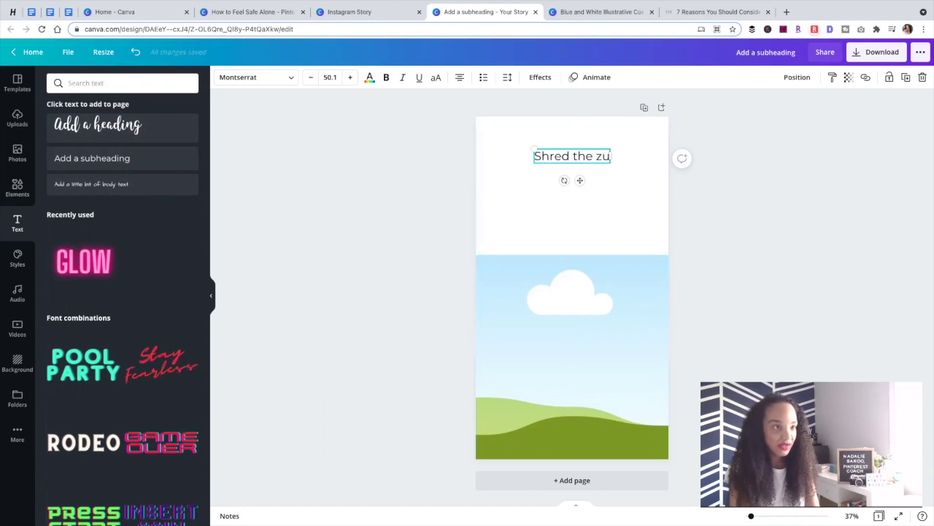
pyautogui.hotkey('ctrl', 'a')
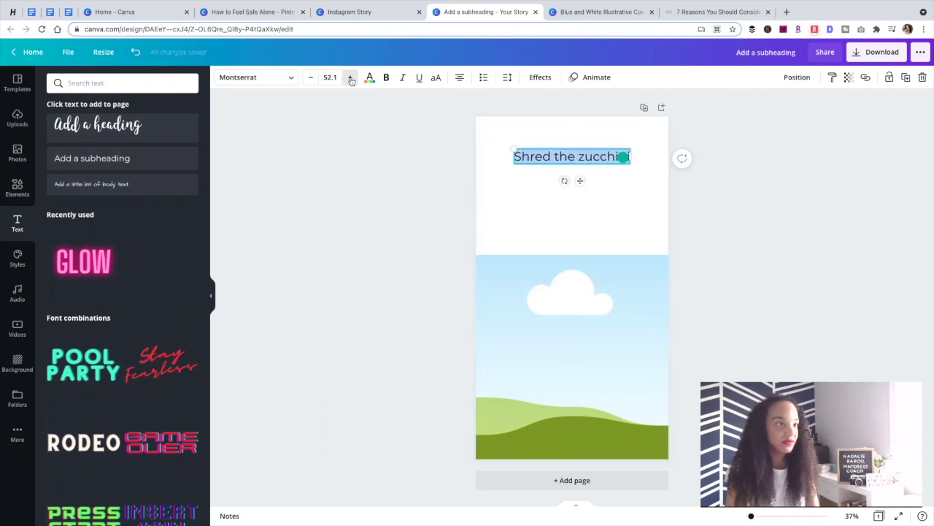
pyautogui.click(714, 197)
pyautogui.moveTo(571, 156); pyautogui.dragTo(572, 183)
# Set the page background to light pink from the brand colors and lower the "Shred the zucchini" text slightly.
pyautogui.click(571, 226)
pyautogui.click(221, 78)
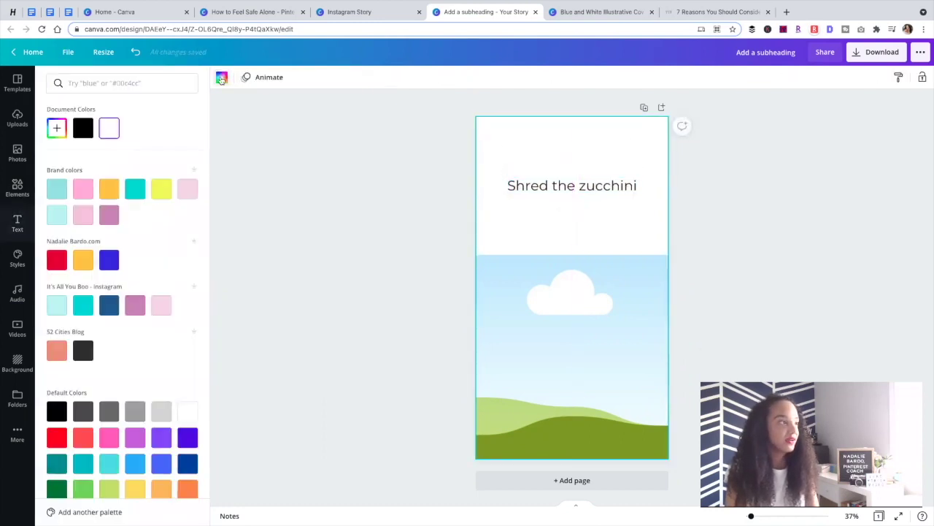
pyautogui.click(108, 192)
pyautogui.click(187, 188)
pyautogui.moveTo(571, 185); pyautogui.dragTo(571, 201)
pyautogui.click(307, 163)
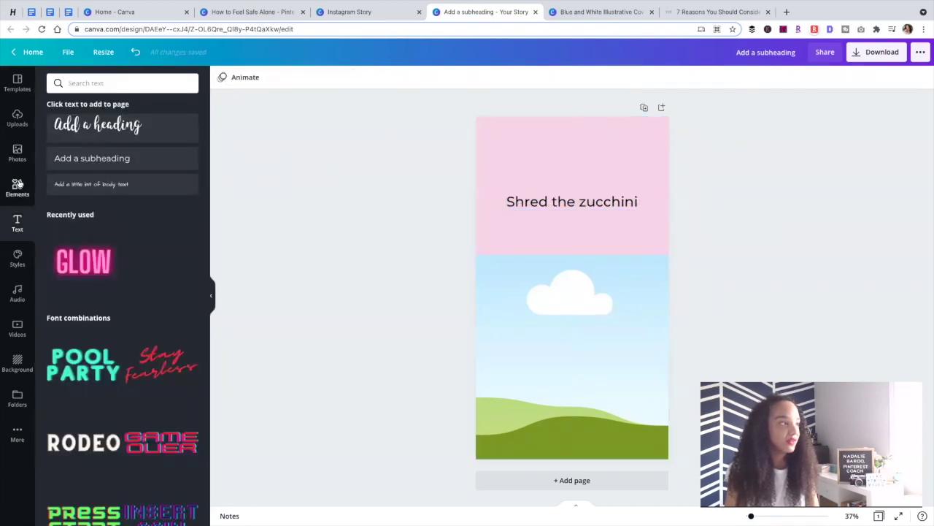
# Add a heading reading "#1" above the instruction text and set its font to Montserrat Extra-Bold.
pyautogui.click(97, 125)
pyautogui.moveTo(571, 287); pyautogui.dragTo(567, 131)
pyautogui.click(255, 77)
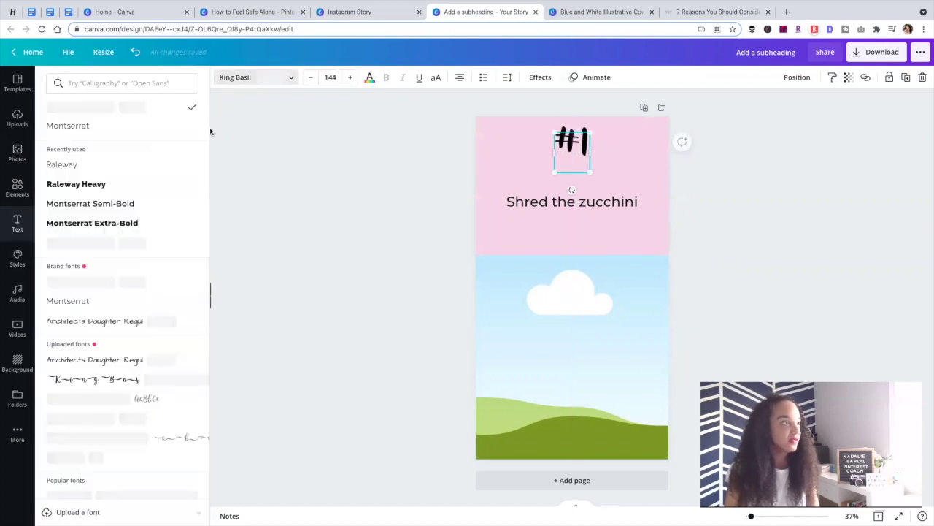
pyautogui.click(136, 221)
# Change the instruction to "Chop and shred the zucchini" and centre it under the #1 heading.
pyautogui.click(637, 203)
pyautogui.write('Chop and')
pyautogui.press('Delete')
pyautogui.moveTo(571, 246); pyautogui.dragTo(572, 233)
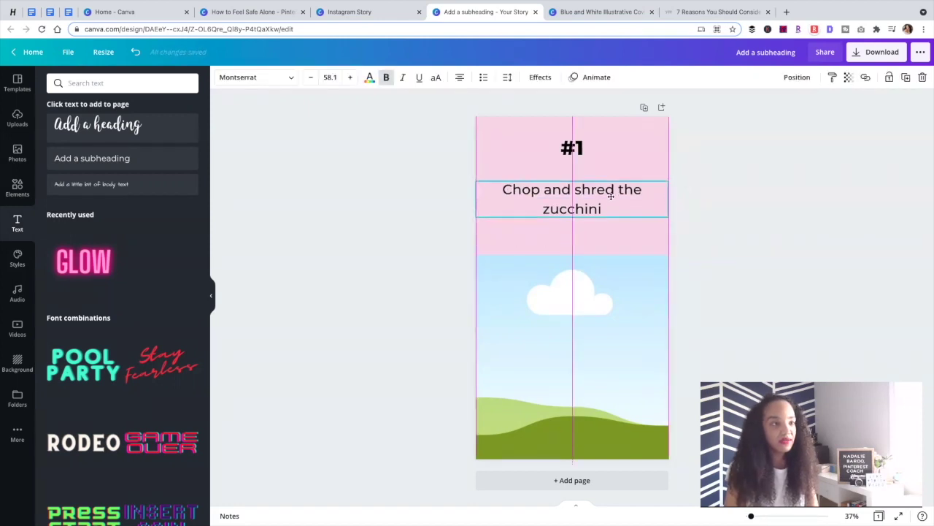
# Search the photos for zucchini and place a picture of whole and sliced zucchini in the frame.
pyautogui.click(17, 153)
pyautogui.write('zaucchini')
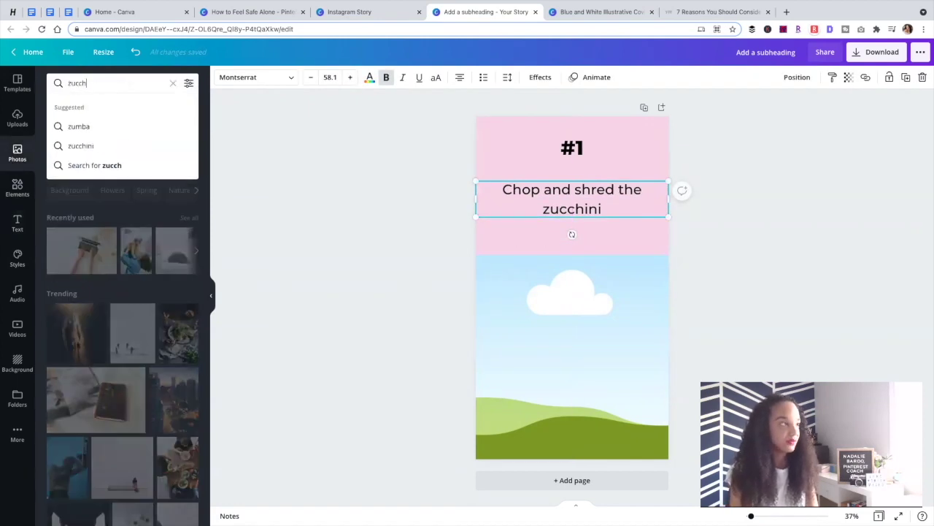
pyautogui.press('Return')
pyautogui.scroll(-3, 123, 292)
pyautogui.moveTo(159, 261); pyautogui.dragTo(577, 314)
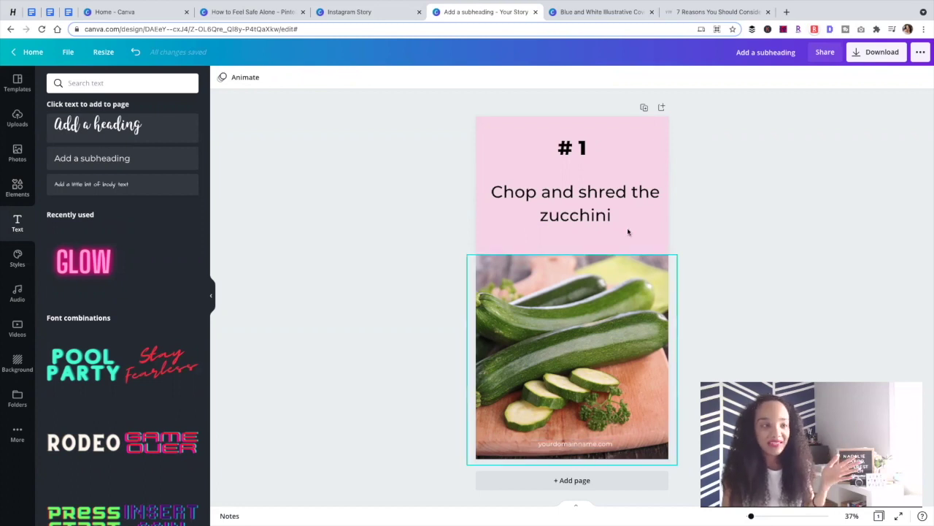
# Duplicate the # 1 page and replace the instruction on the copy with "Add the flour and stir".
pyautogui.click(644, 107)
pyautogui.click(602, 229)
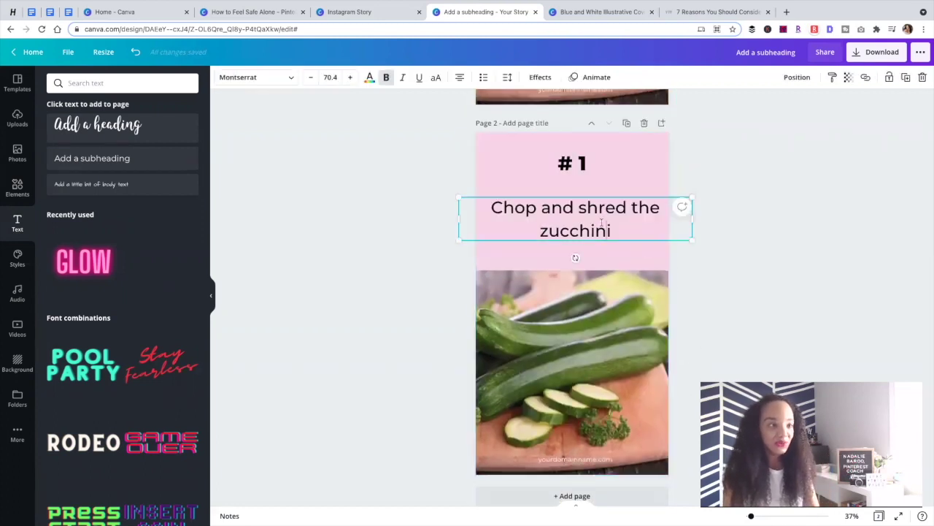
pyautogui.write('Ad')
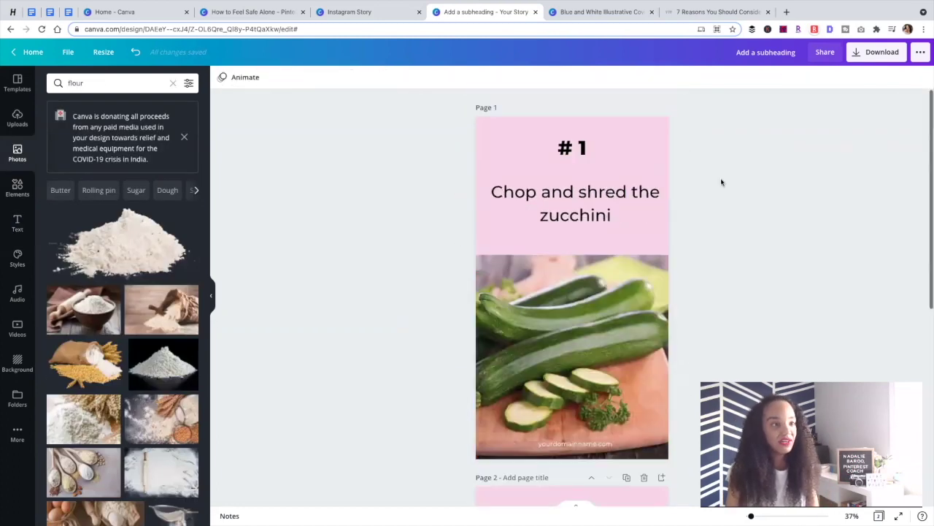
# Duplicate the first page and clear the original down to an empty photo frame covering the whole page, keeping the domain name text.
pyautogui.hotkey('ctrl', 'z')
pyautogui.hotkey('ctrl', 'z')
pyautogui.hotkey('ctrl', 'z')
pyautogui.hotkey('ctrl', 'z')
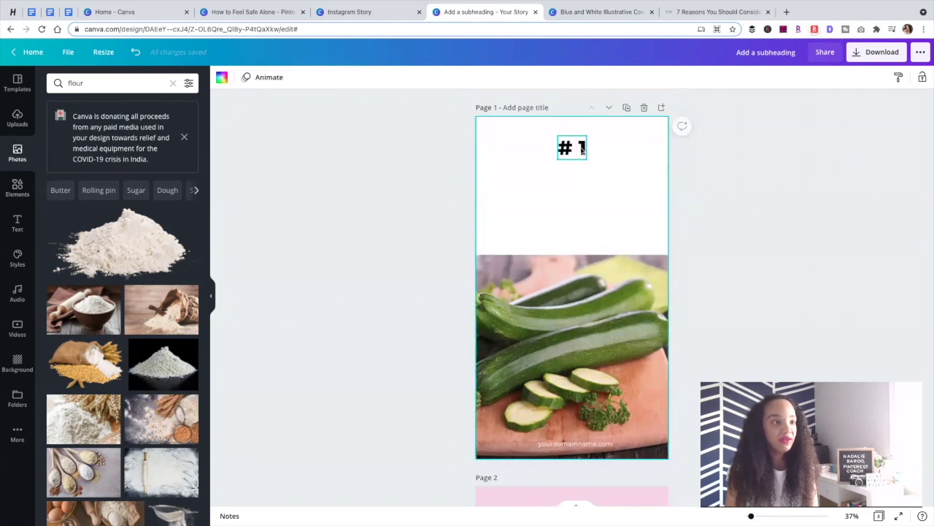
pyautogui.hotkey('ctrl', 'z')
# Search the photos for bread and fill the first page's frame with the picture of a bread basket on white wood.
pyautogui.click(110, 82)
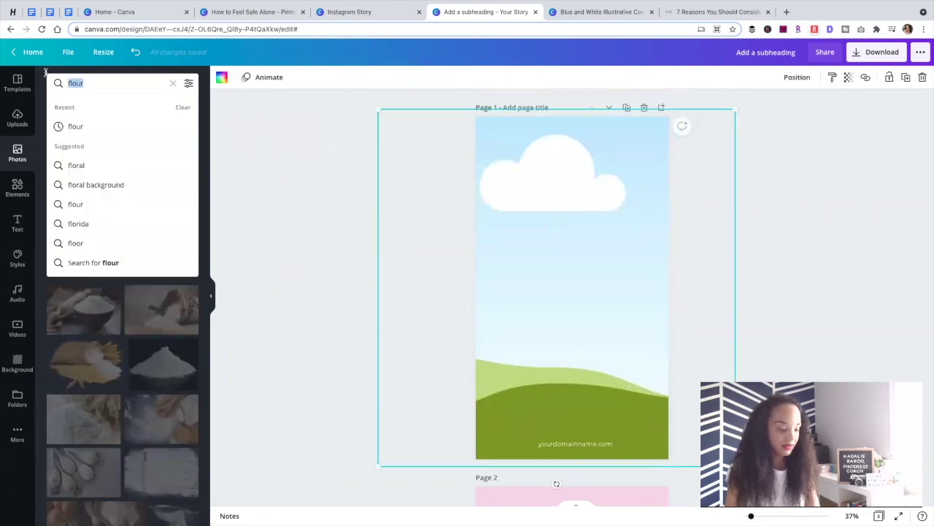
pyautogui.write('bread')
pyautogui.press('Return')
pyautogui.moveTo(161, 355); pyautogui.dragTo(583, 304)
pyautogui.doubleClick(531, 304)
pyautogui.click(273, 272)
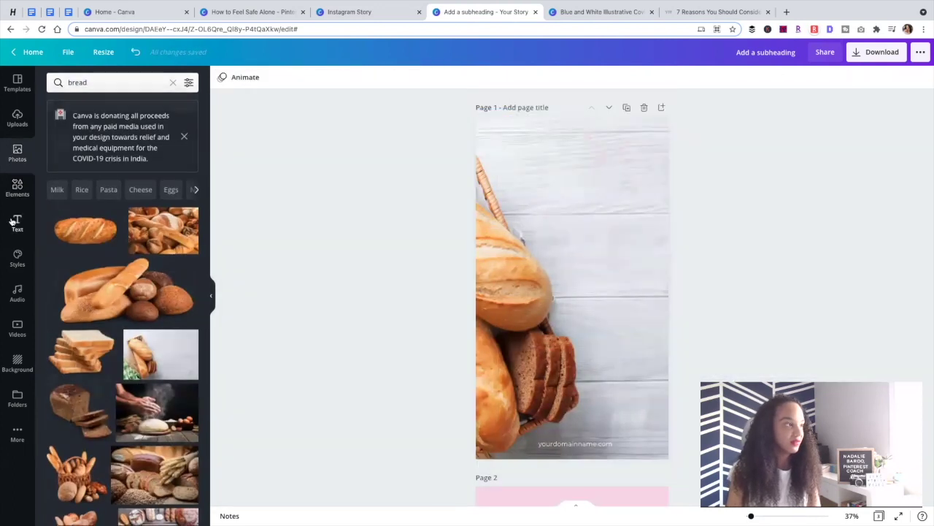
# Title the cover "3 STEP ZUCCHINI BREAD" over a faded zucchini bread photo, with "ZUCCHINI BREAD" in Archivo Black at size 120.
pyautogui.click(14, 222)
pyautogui.click(98, 126)
pyautogui.write('home')
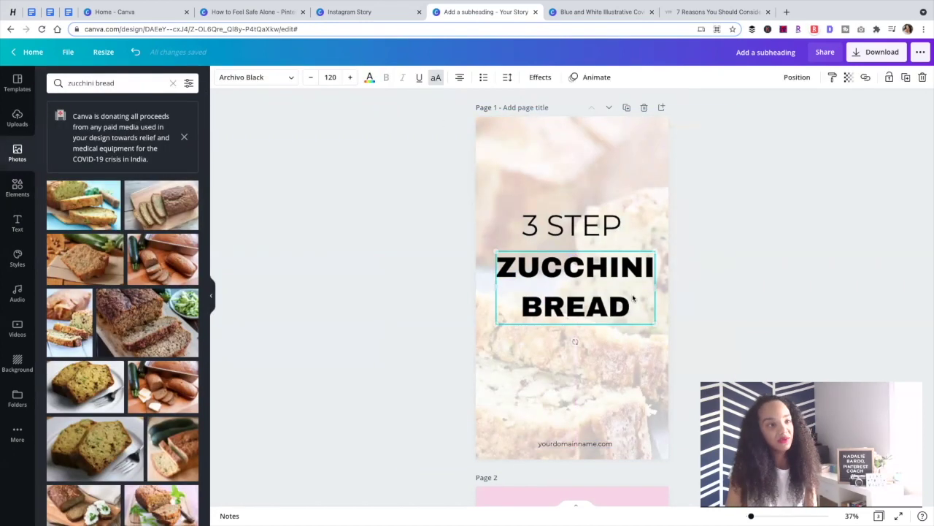
pyautogui.click(664, 215)
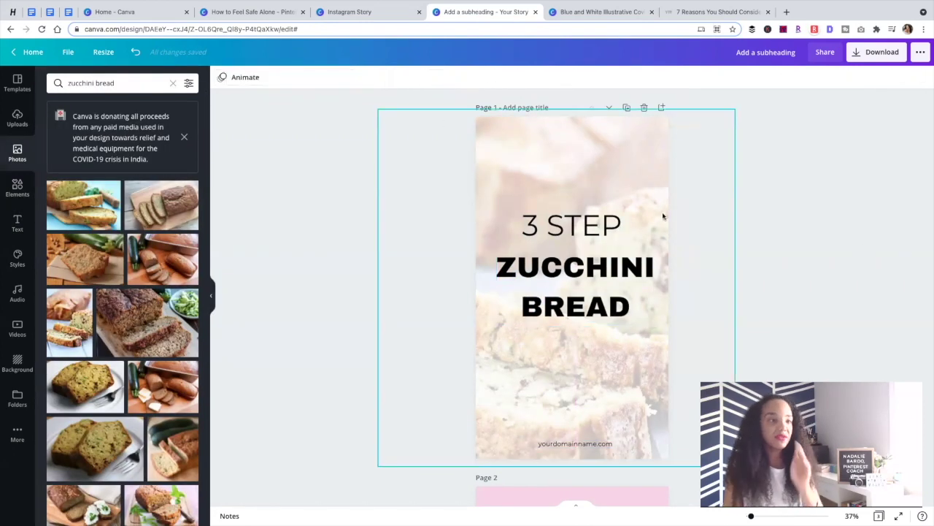
# Duplicate the "# 2" flour page twice to add pages 4 and 5.
pyautogui.scroll(-5, 774, 218)
pyautogui.scroll(-5, 774, 220)
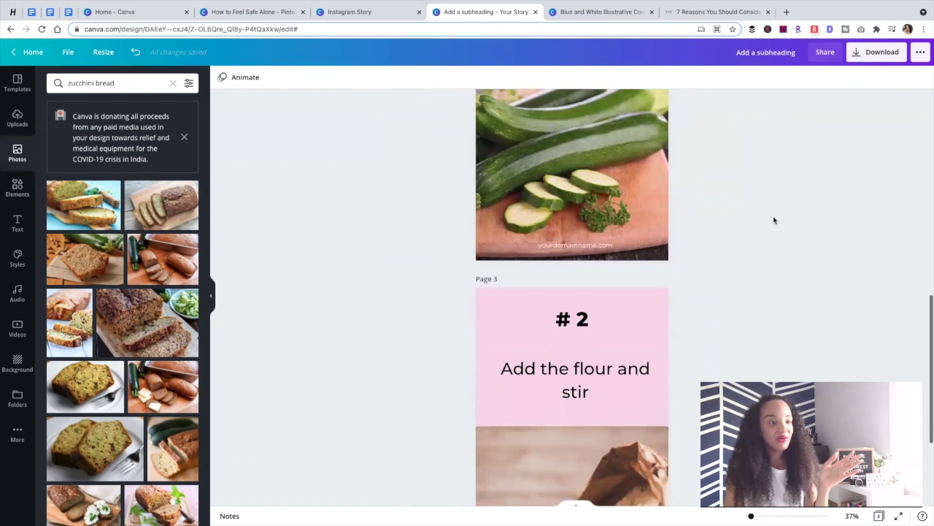
pyautogui.click(626, 108)
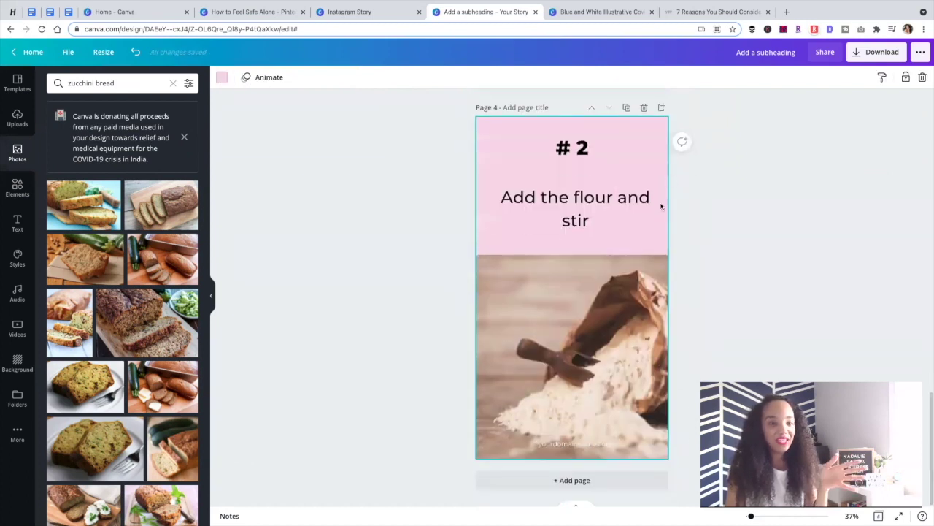
pyautogui.click(626, 108)
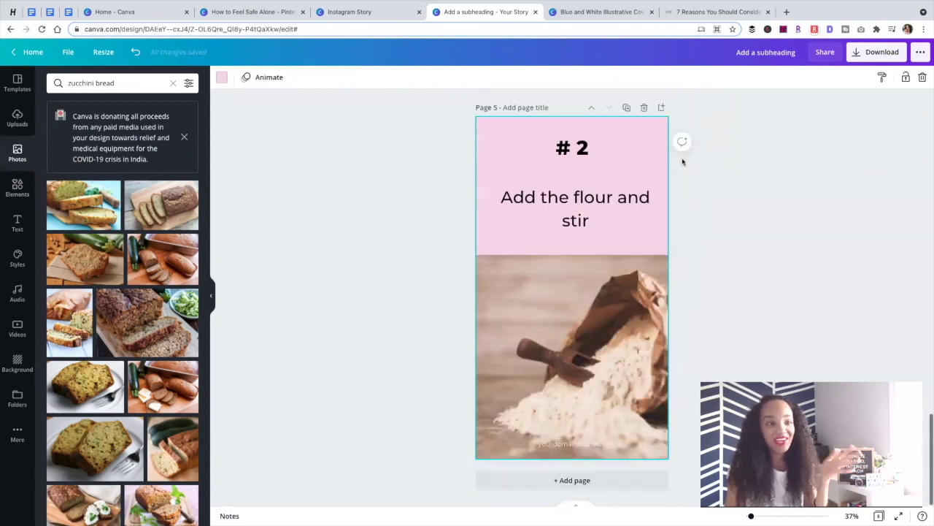
# On page 5, replace the texts with "FOLLOW ME" and "for more quick and easy recipes", remove the flour photo, and move the texts lower.
pyautogui.doubleClick(573, 149)
pyautogui.write('FOLLOW ME')
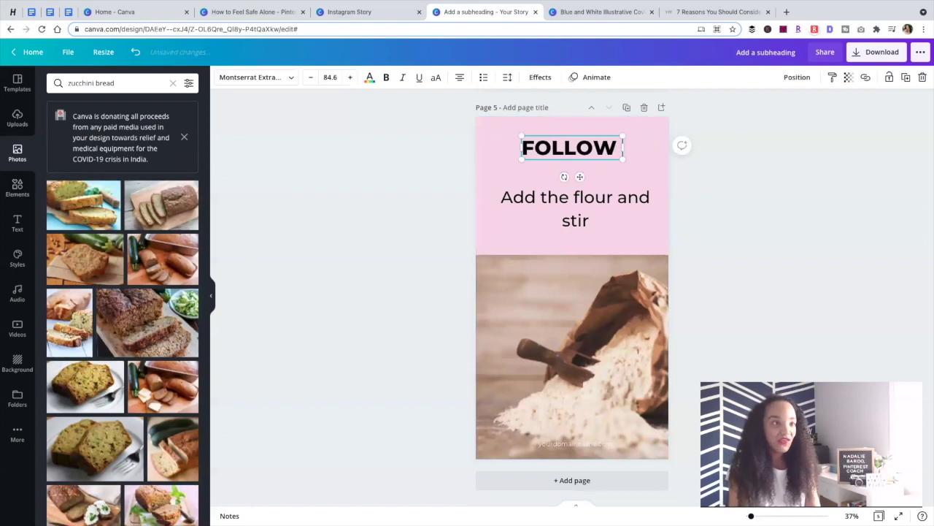
pyautogui.doubleClick(576, 198)
pyautogui.write('For more quick and easy')
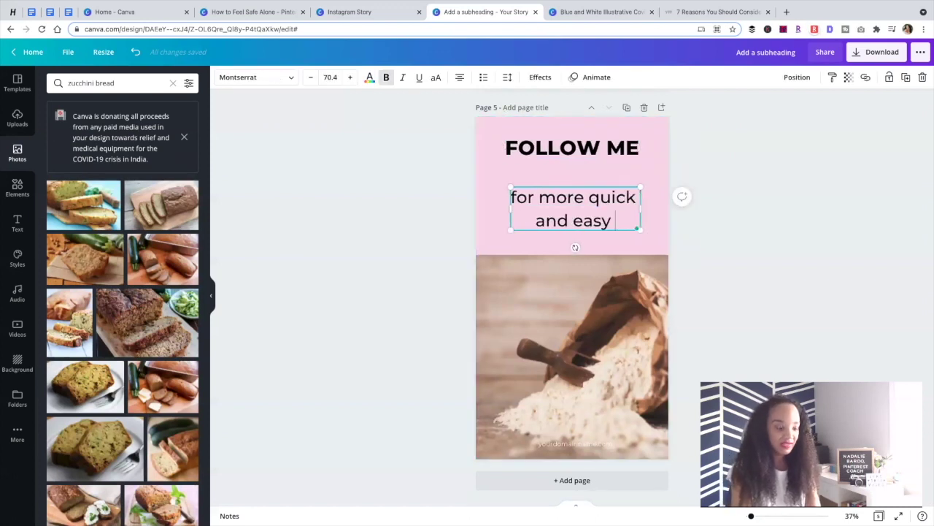
pyautogui.write(' recipes')
pyautogui.click(688, 277)
pyautogui.moveTo(586, 147); pyautogui.dragTo(586, 188)
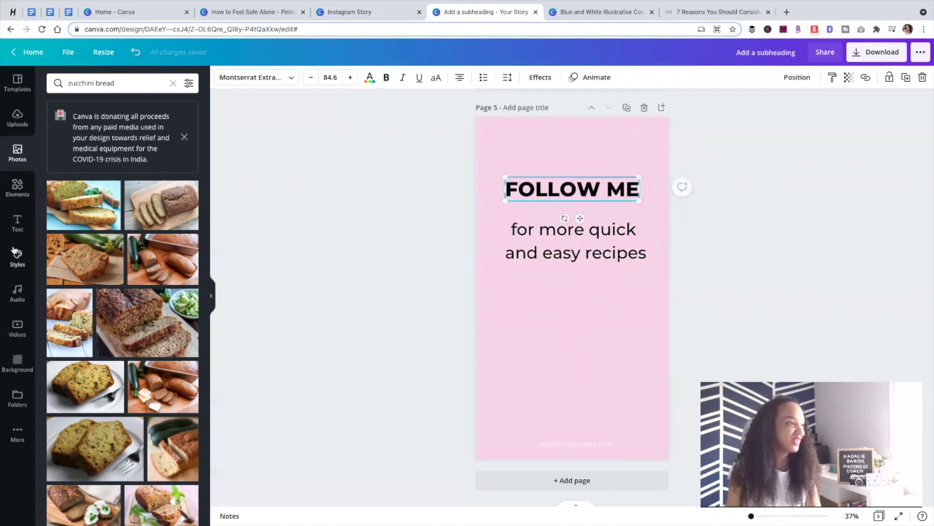
# Add a circular frame below the text on page 5 and fill it with the uploaded portrait of the smiling woman with curly hair.
pyautogui.click(11, 198)
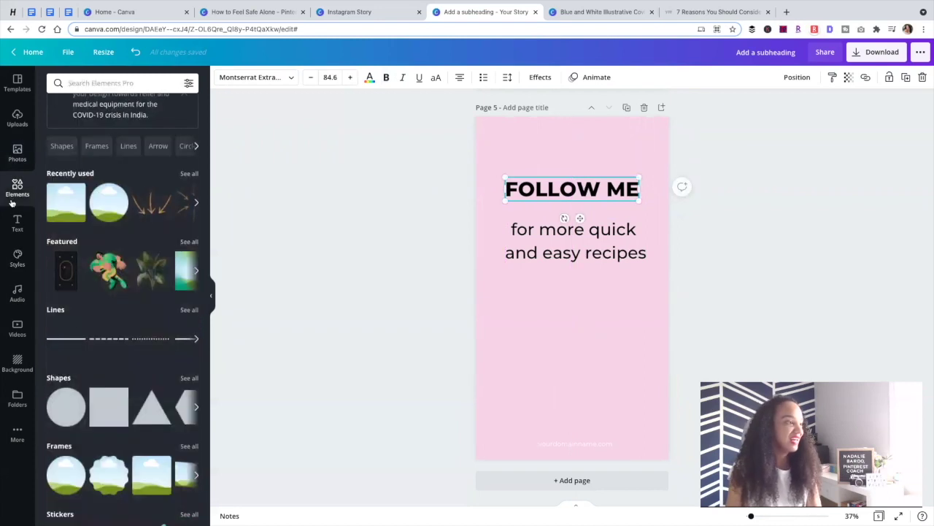
pyautogui.click(77, 464)
pyautogui.click(60, 435)
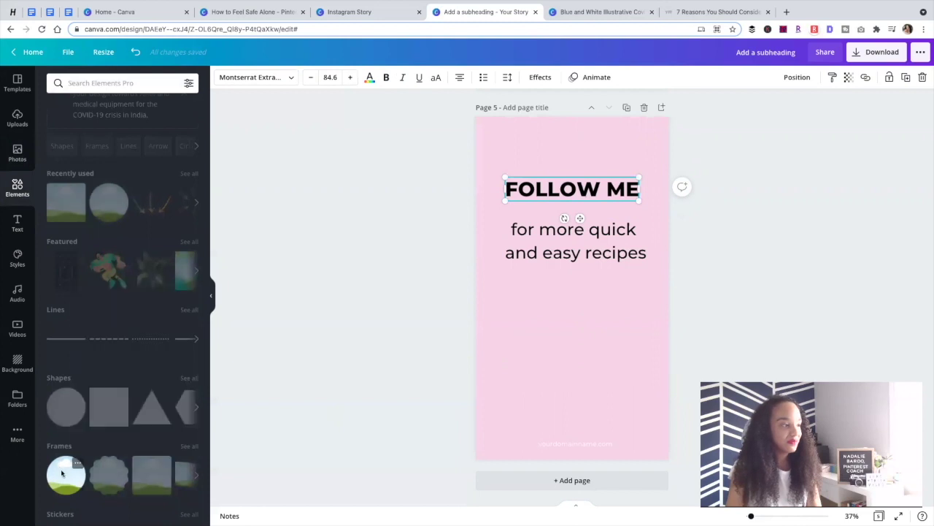
pyautogui.moveTo(66, 475); pyautogui.dragTo(580, 362)
pyautogui.click(17, 153)
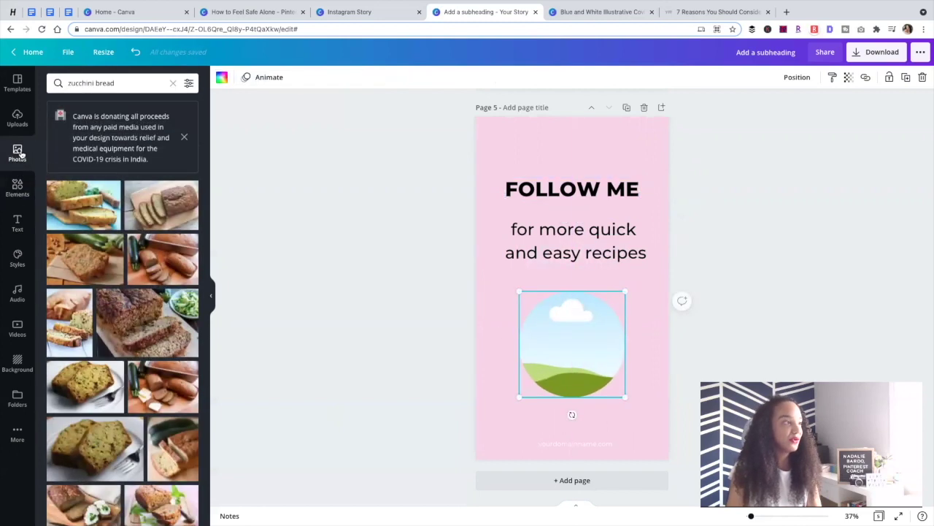
pyautogui.click(17, 118)
pyautogui.moveTo(84, 182); pyautogui.dragTo(597, 340)
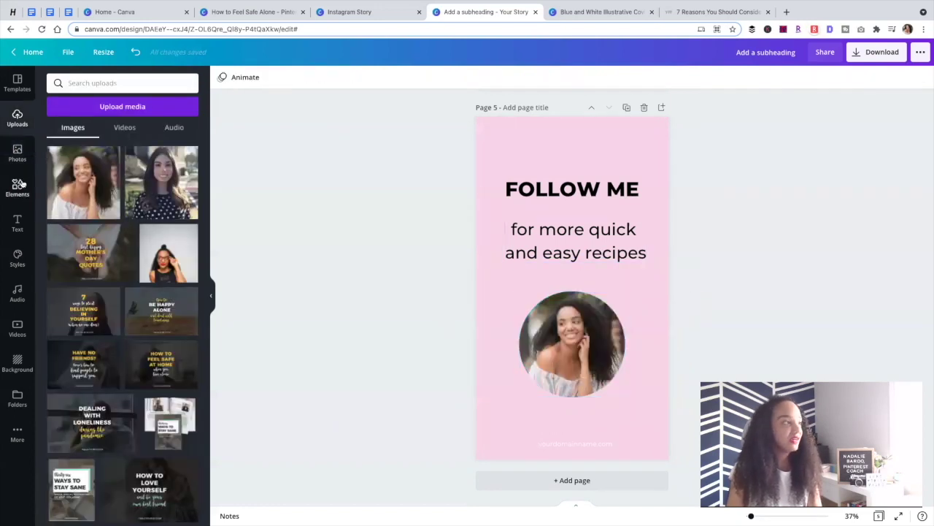
# Search the elements for "arrow" and place the looping pale yellow arrow on page 5 so it points at the portrait.
pyautogui.click(19, 186)
pyautogui.click(77, 125)
pyautogui.scroll(-3, 155, 259)
pyautogui.scroll(-5, 156, 260)
pyautogui.click(616, 330)
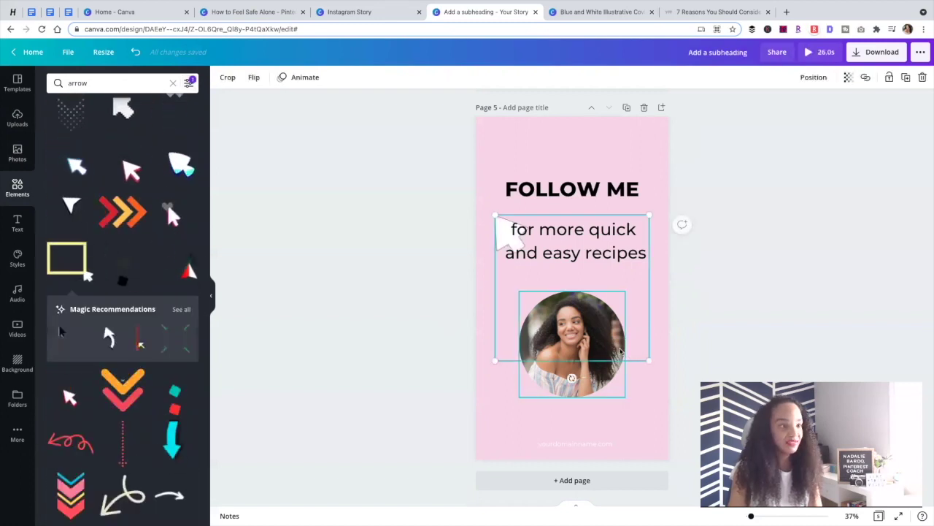
pyautogui.scroll(-4, 123, 292)
pyautogui.moveTo(124, 203); pyautogui.dragTo(643, 283)
pyautogui.click(735, 294)
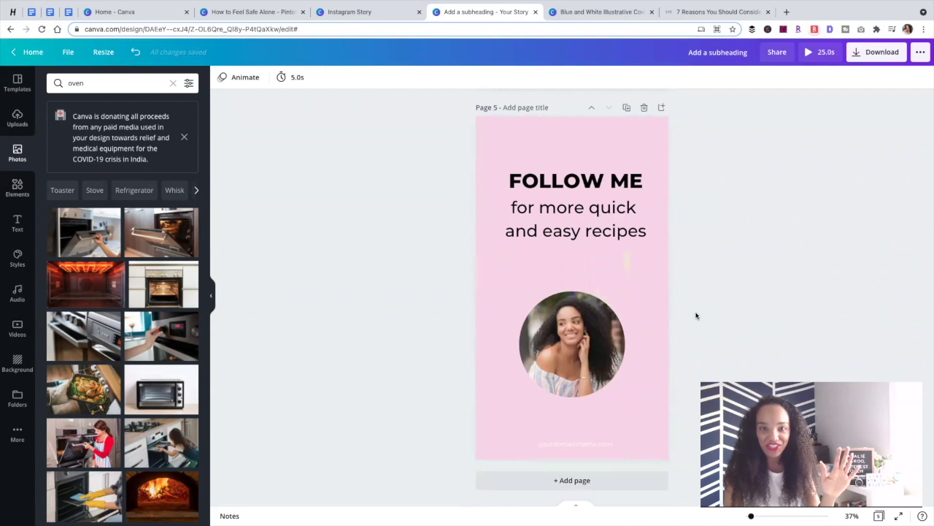
# Apply the Pop page animation to the zucchini bread cover and set the page's duration to 4.0 seconds.
pyautogui.scroll(20, 695, 315)
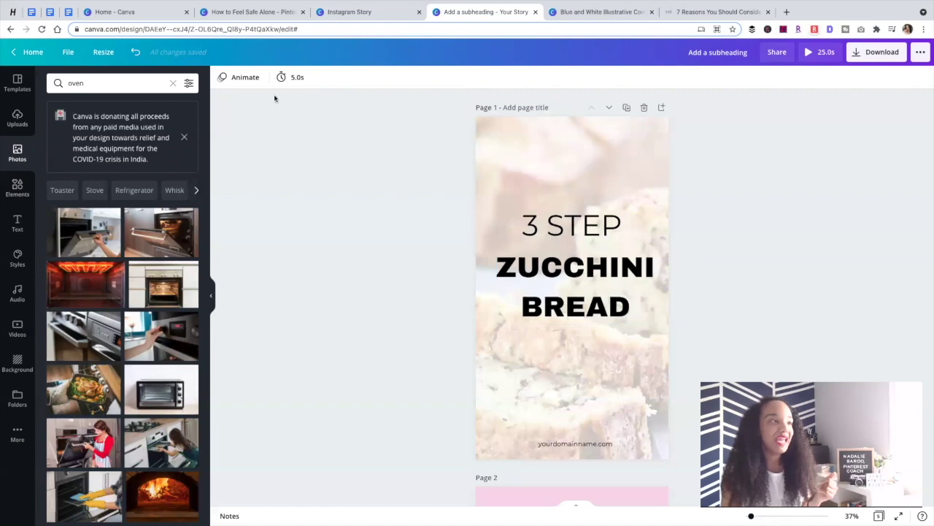
pyautogui.click(243, 77)
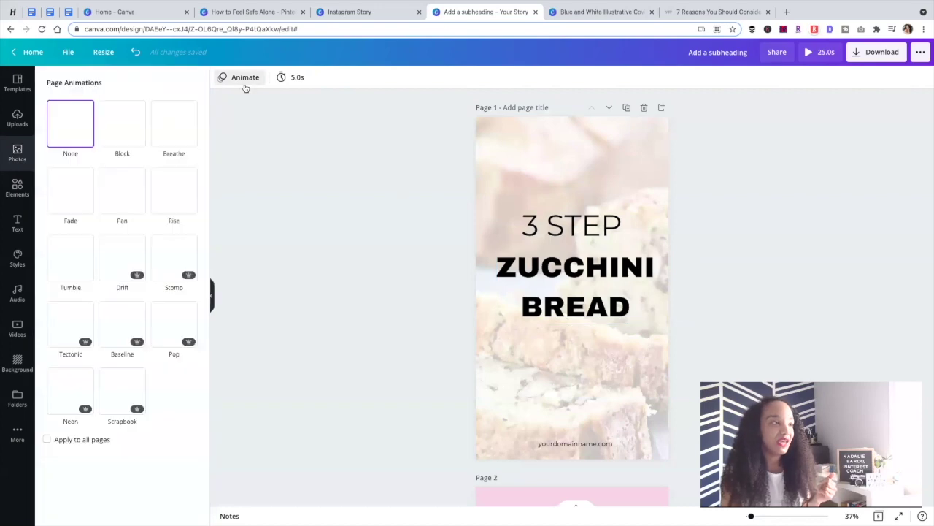
pyautogui.click(121, 323)
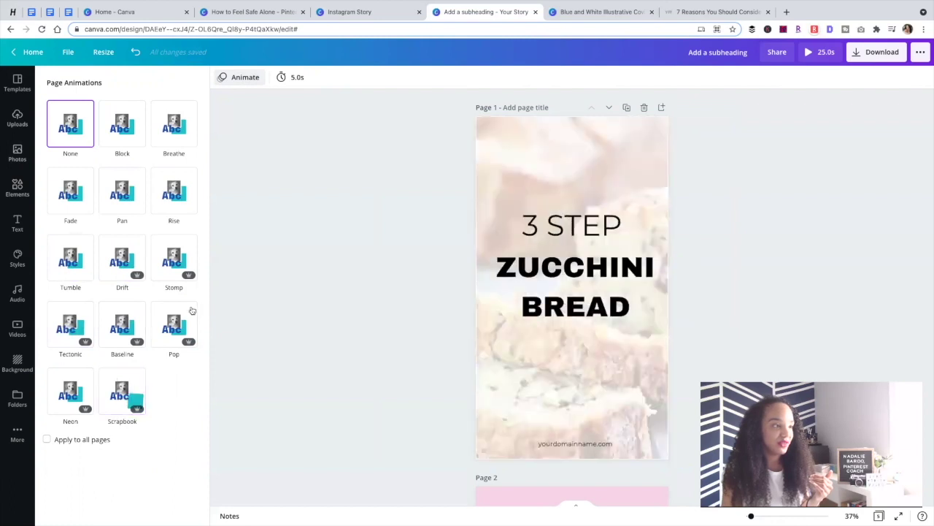
pyautogui.click(188, 315)
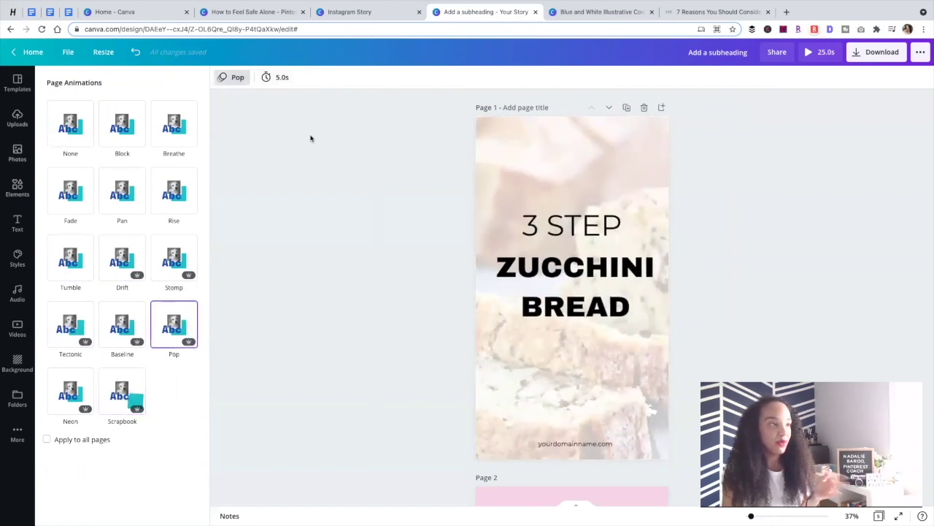
pyautogui.click(274, 77)
pyautogui.moveTo(321, 113); pyautogui.dragTo(317, 111)
pyautogui.click(414, 208)
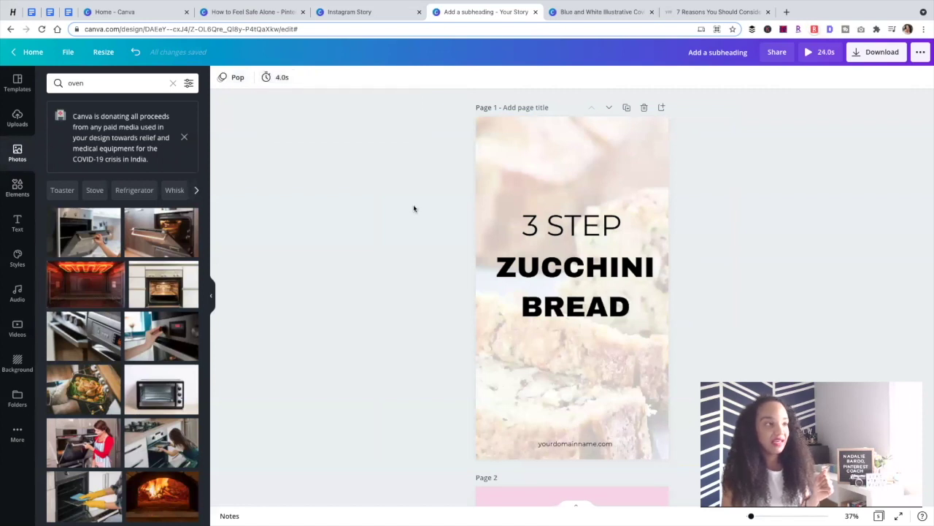
# Apply the Pop page animation to the "FOLLOW ME" page, leaving the recipe step pages without animation.
pyautogui.click(232, 77)
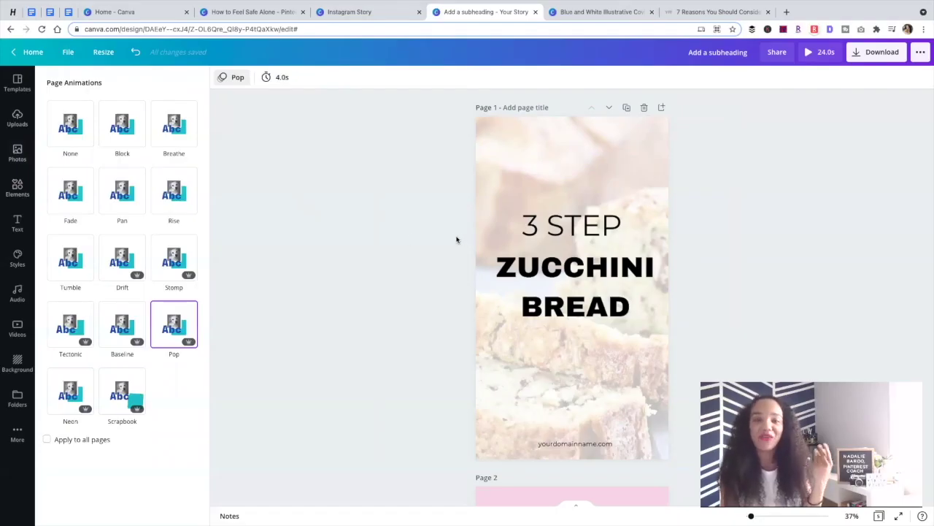
pyautogui.scroll(-5, 456, 239)
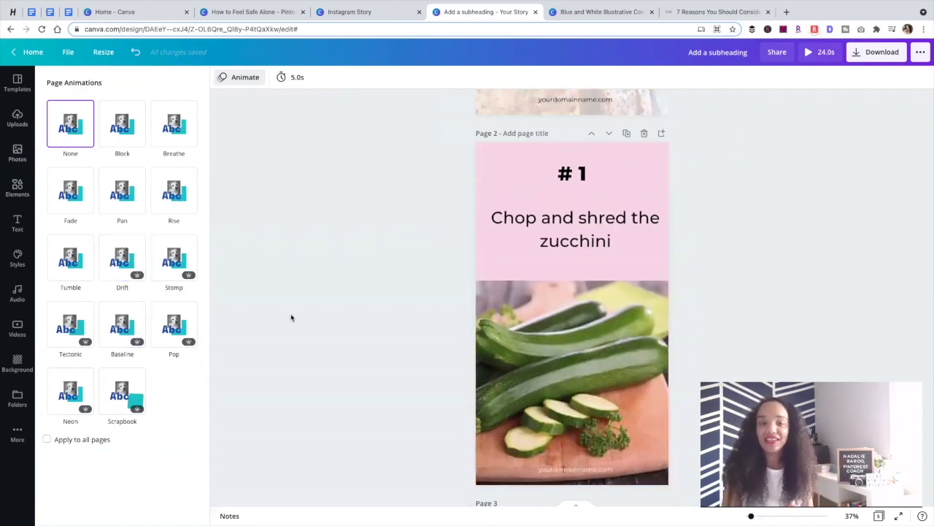
pyautogui.scroll(-15, 290, 317)
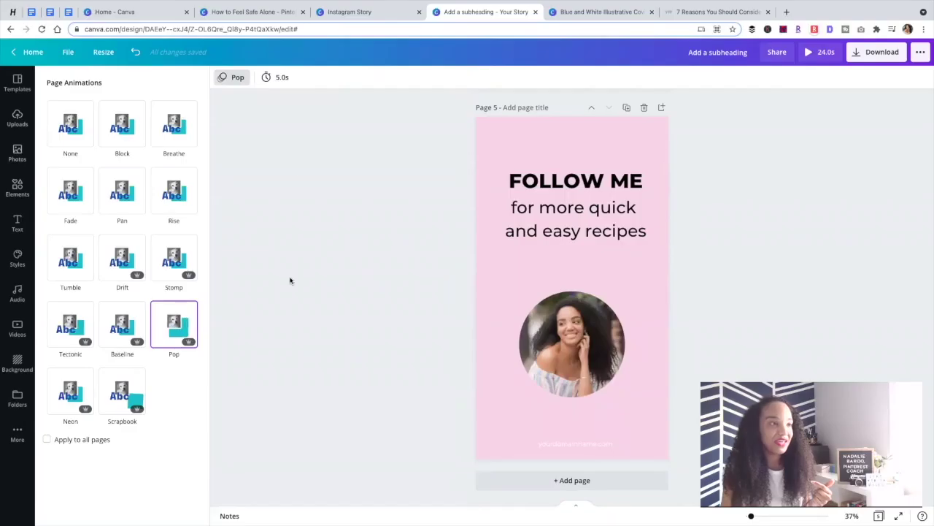
pyautogui.click(337, 183)
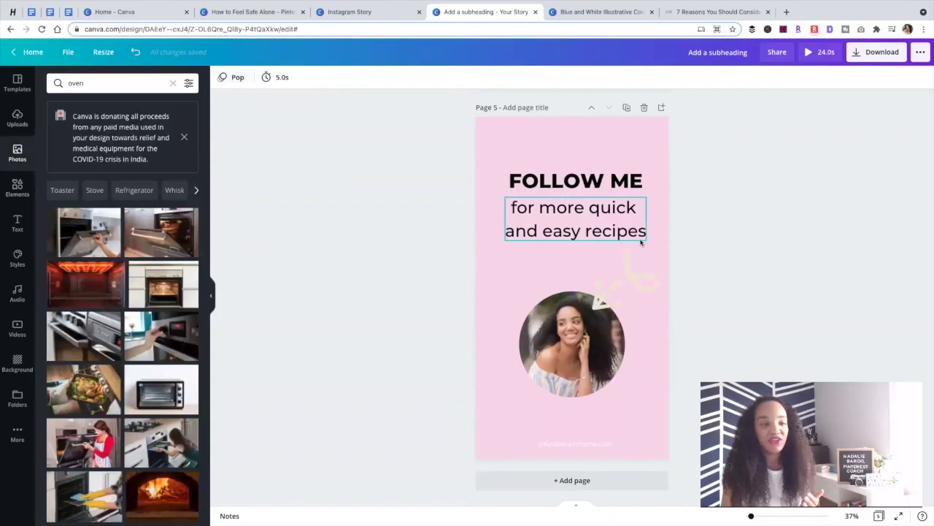
# Download only page 1, the animated cover, as an MP4 video.
pyautogui.scroll(15, 679, 241)
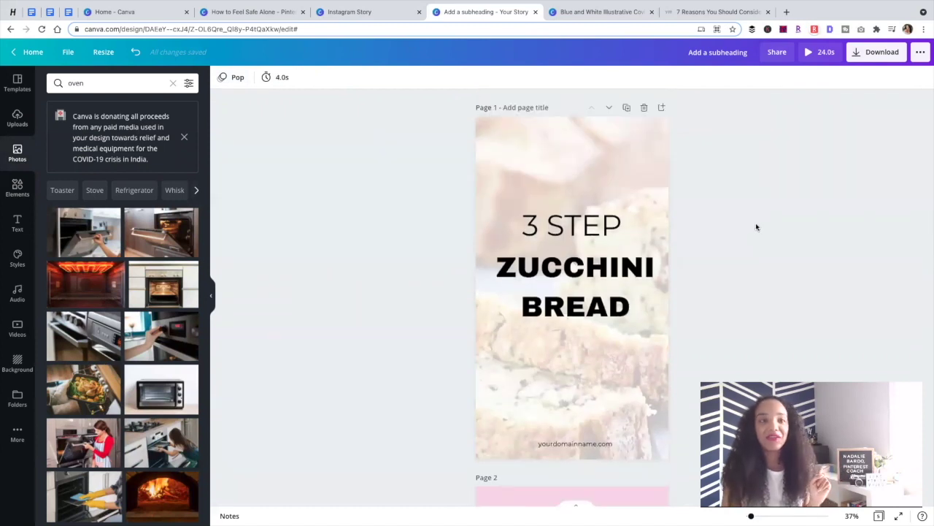
pyautogui.click(873, 53)
pyautogui.click(913, 161)
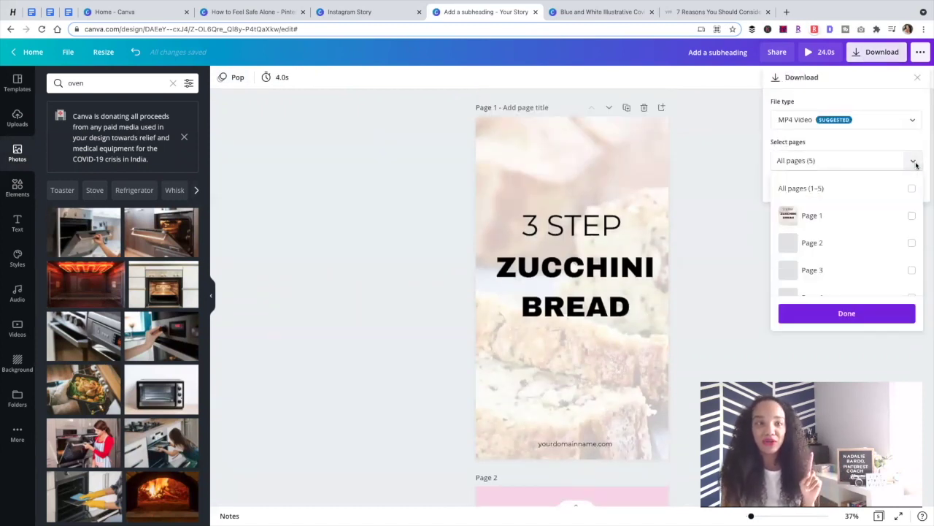
pyautogui.click(860, 219)
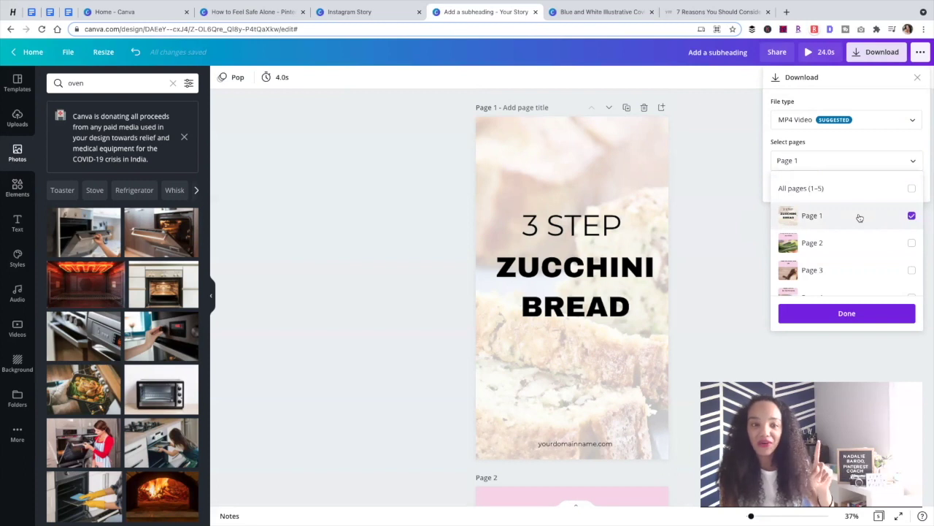
pyautogui.click(833, 314)
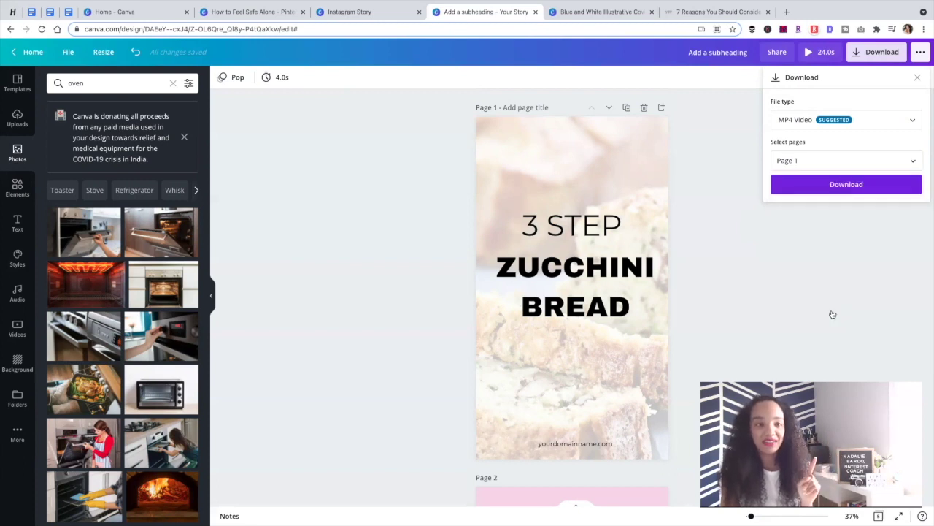
pyautogui.click(856, 192)
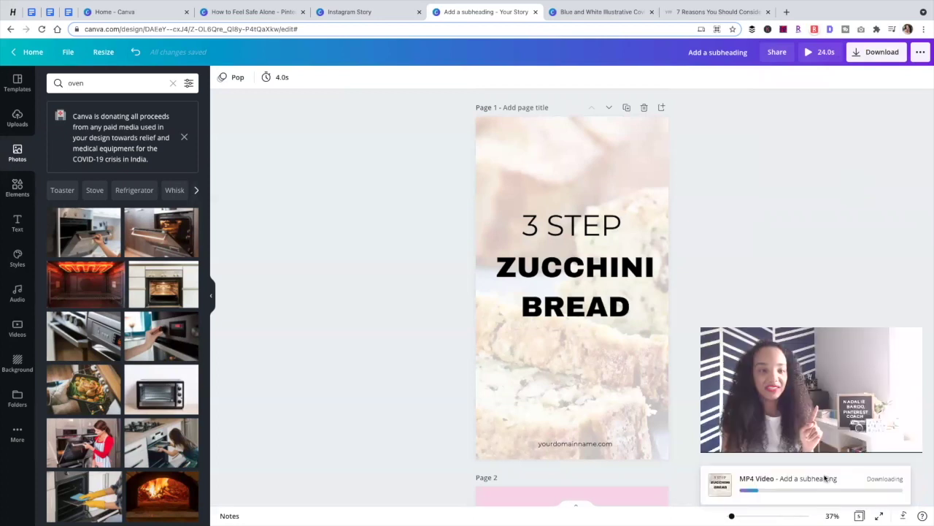
# Download pages 2–4, the recipe steps, as PNG images.
pyautogui.click(869, 51)
pyautogui.click(868, 155)
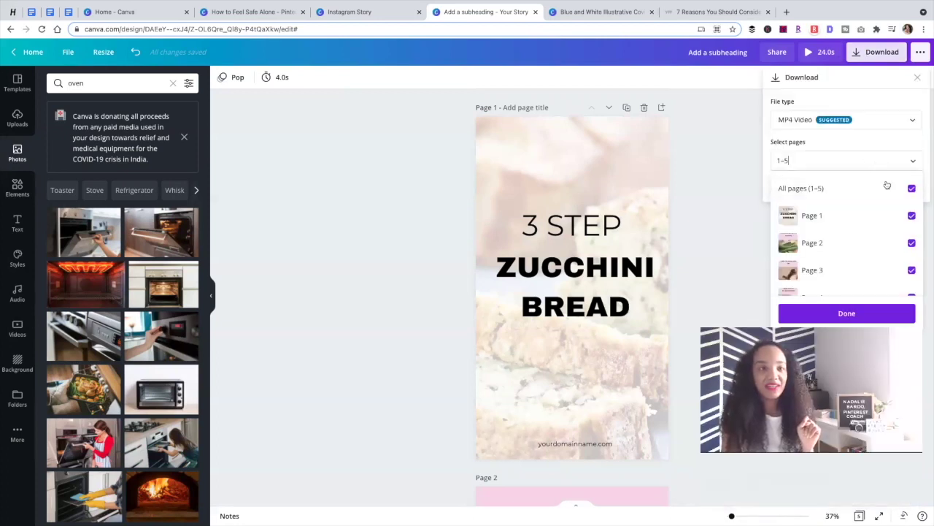
pyautogui.click(912, 215)
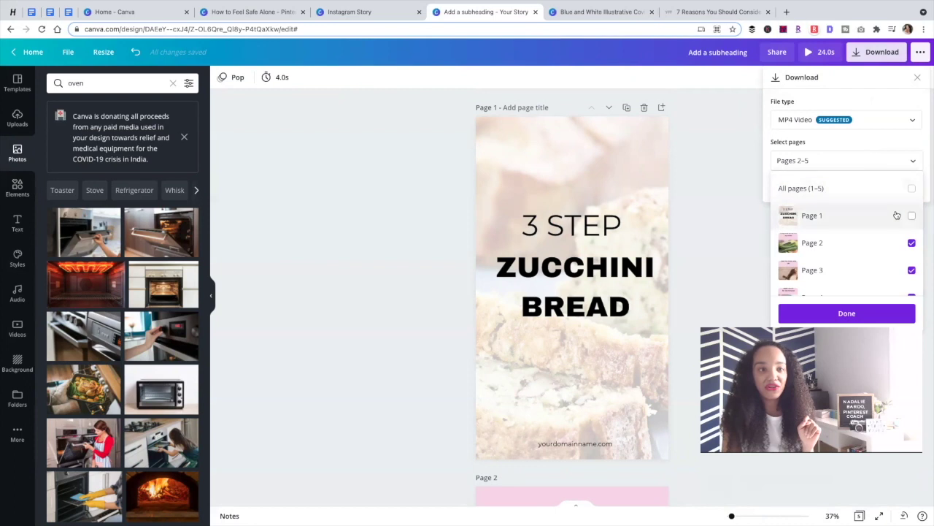
pyautogui.scroll(-2, 909, 212)
pyautogui.click(903, 283)
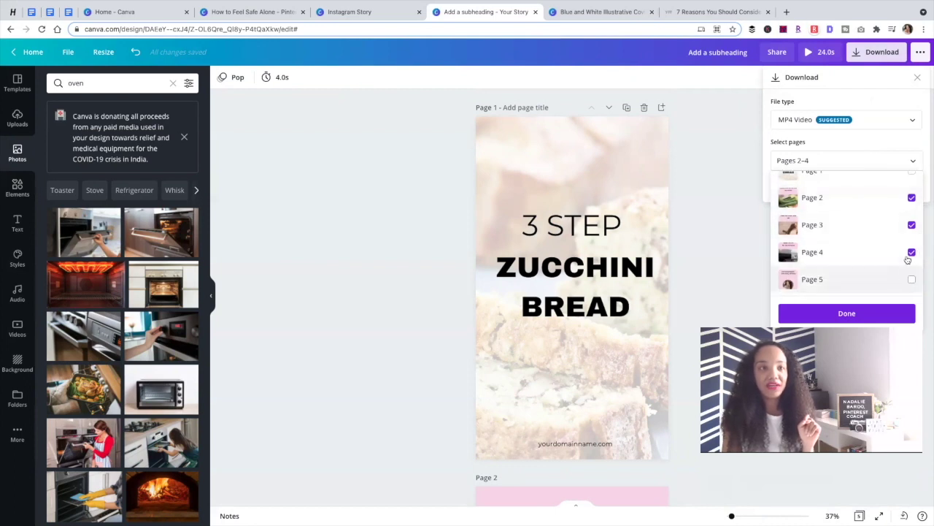
pyautogui.click(839, 118)
pyautogui.click(839, 118)
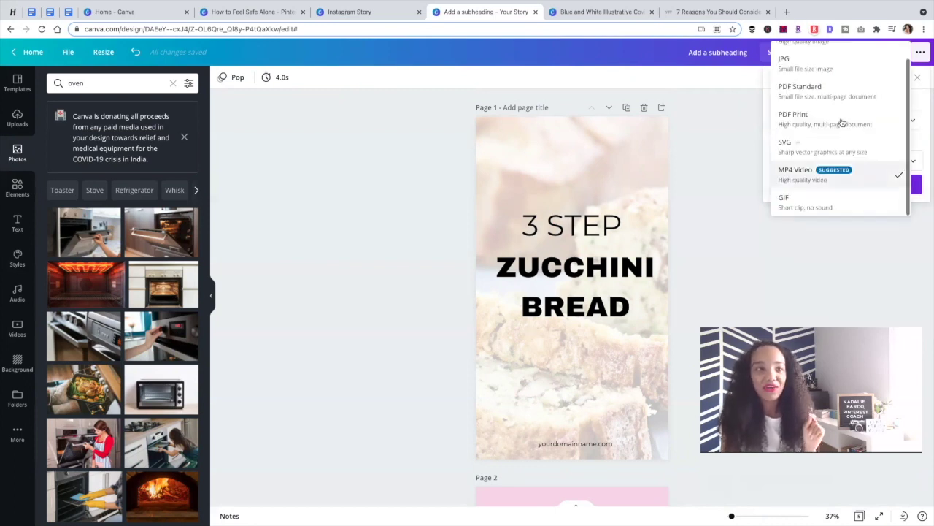
pyautogui.scroll(1, 836, 110)
pyautogui.click(810, 54)
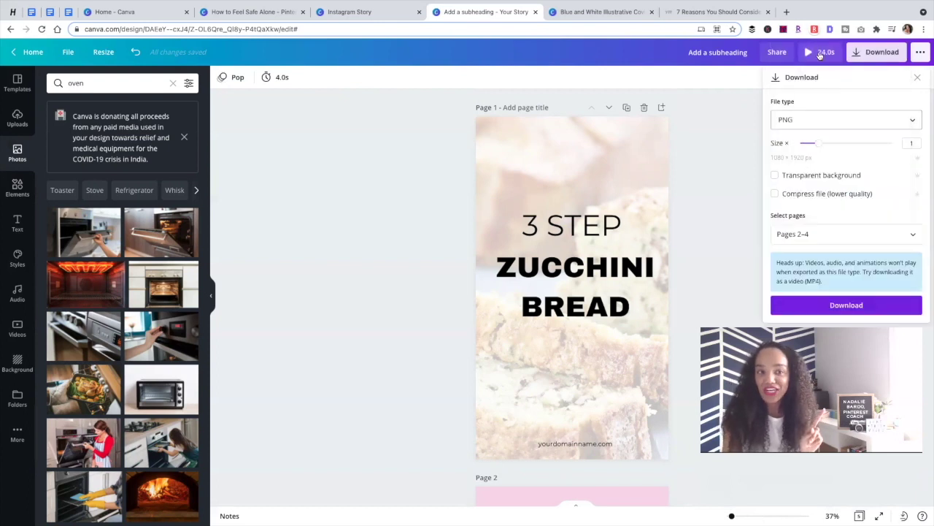
pyautogui.click(847, 305)
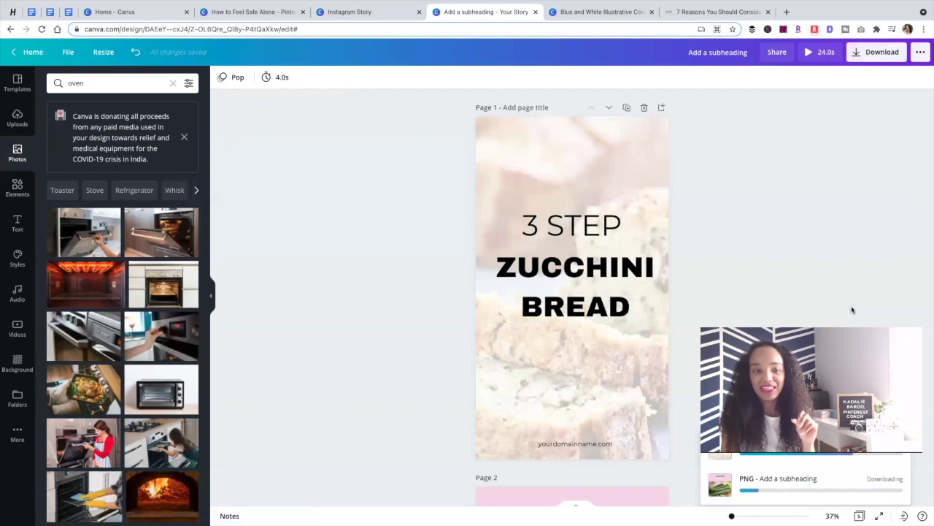
# Download only page 5, the animated follow-me page, as an MP4 video.
pyautogui.click(871, 58)
pyautogui.click(900, 155)
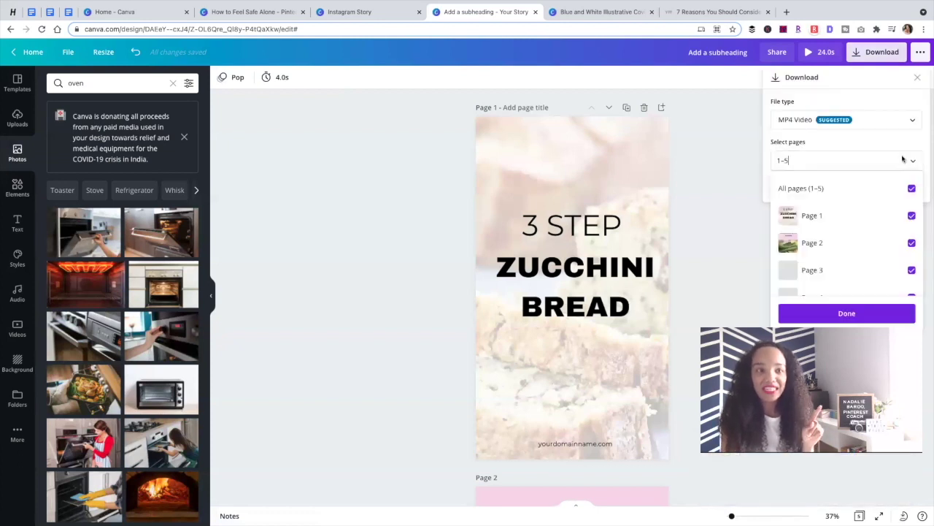
pyautogui.click(912, 188)
pyautogui.scroll(-2, 907, 219)
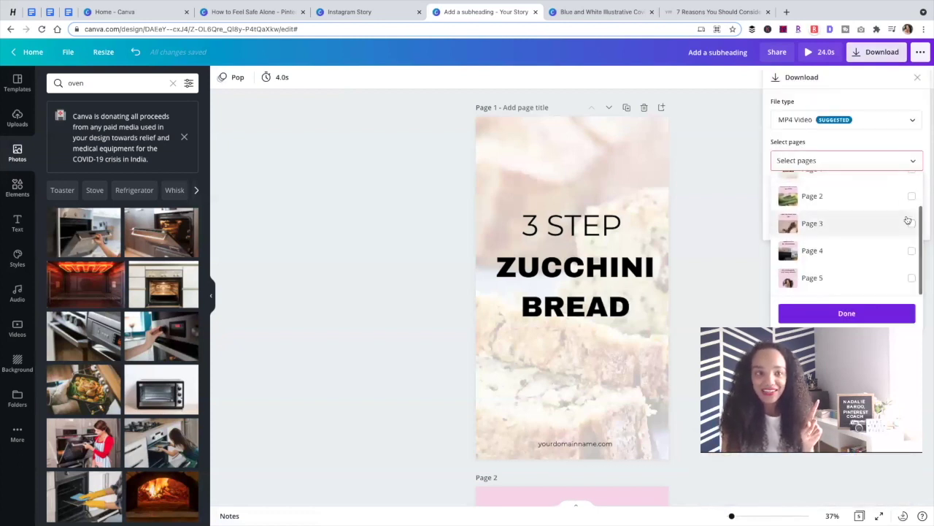
pyautogui.click(910, 279)
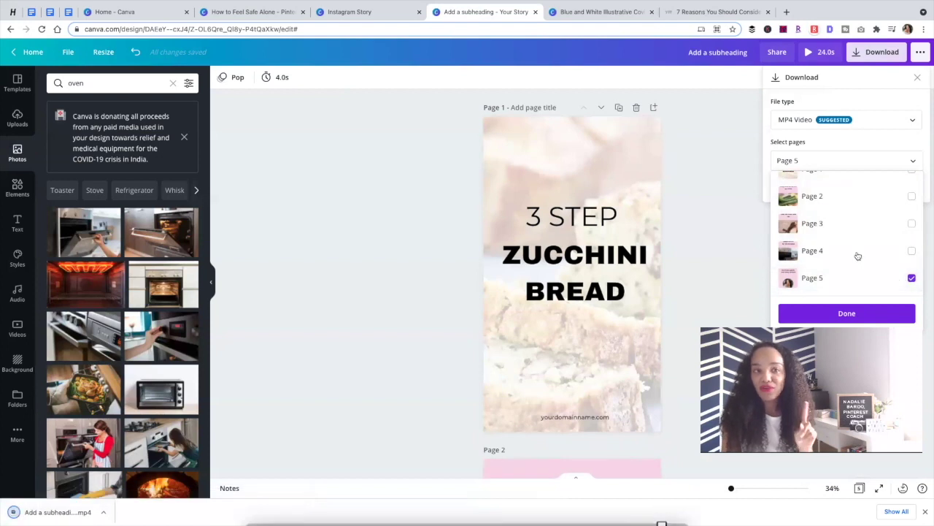
pyautogui.click(860, 314)
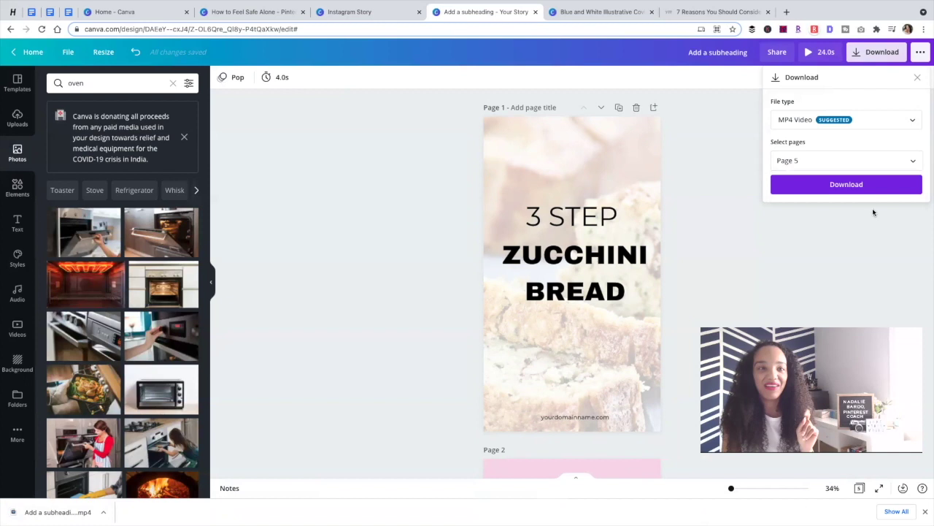
pyautogui.click(867, 186)
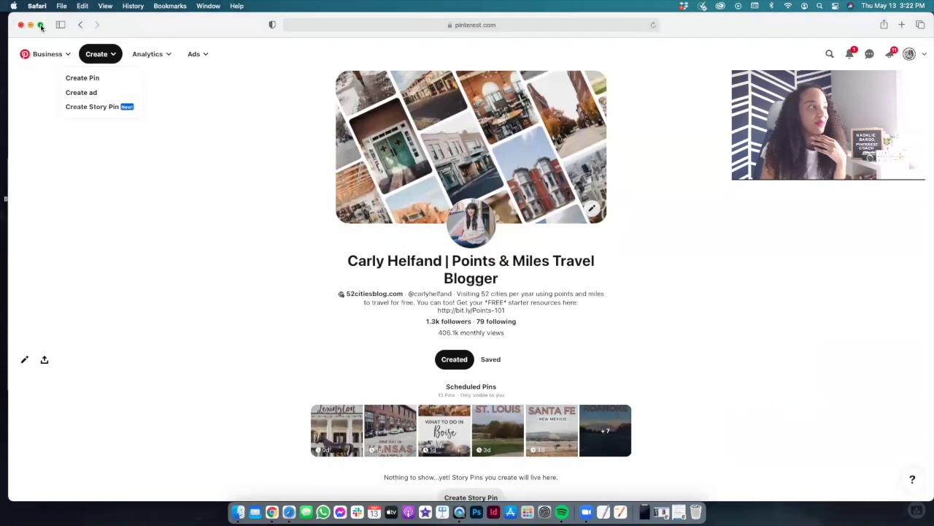
# Start a new Story Pin from the Pinterest business profile and agree to the Creator Code.
pyautogui.click(41, 25)
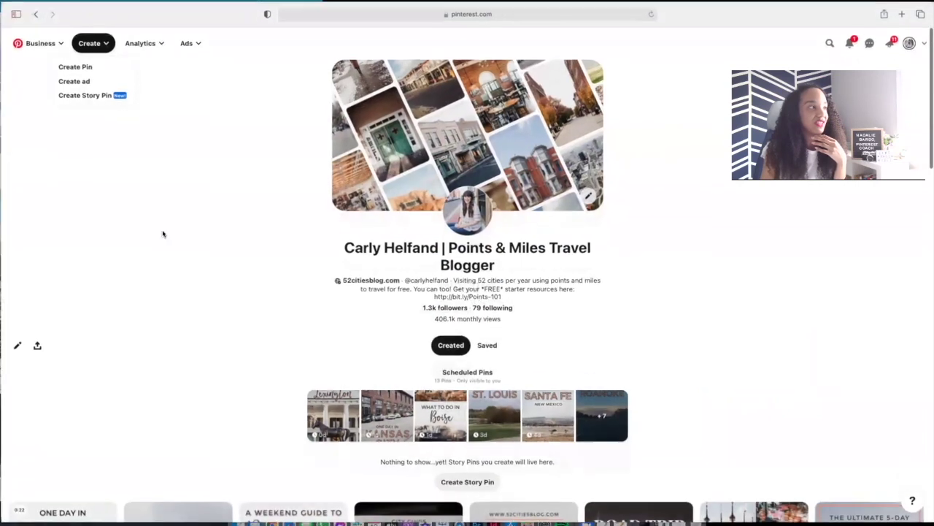
pyautogui.click(96, 44)
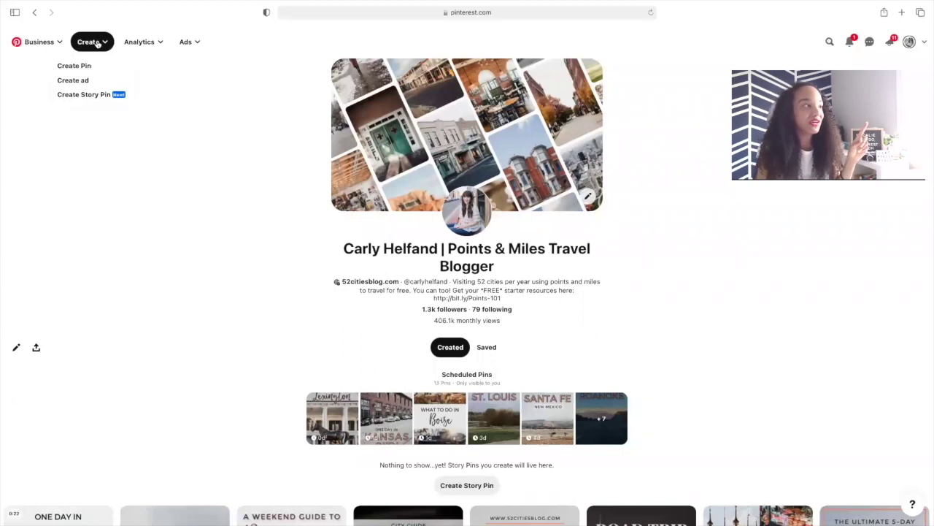
pyautogui.click(96, 102)
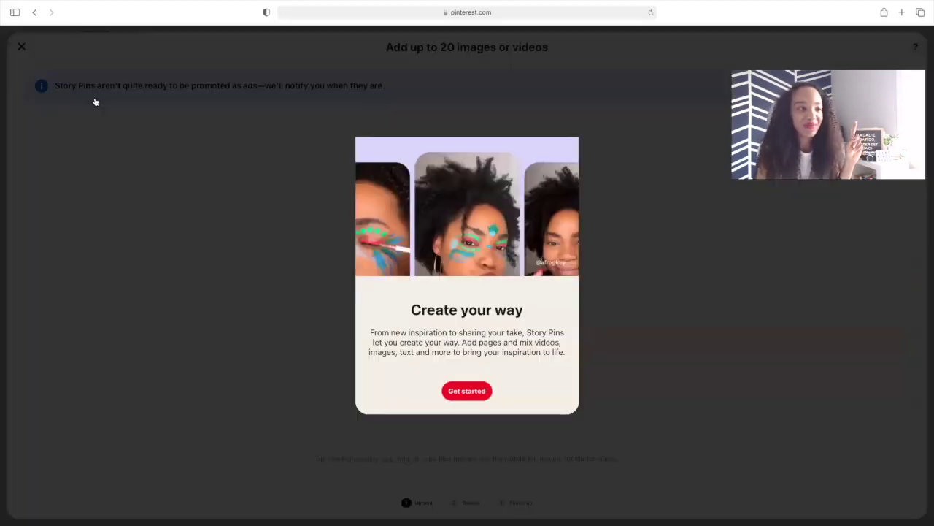
pyautogui.click(489, 390)
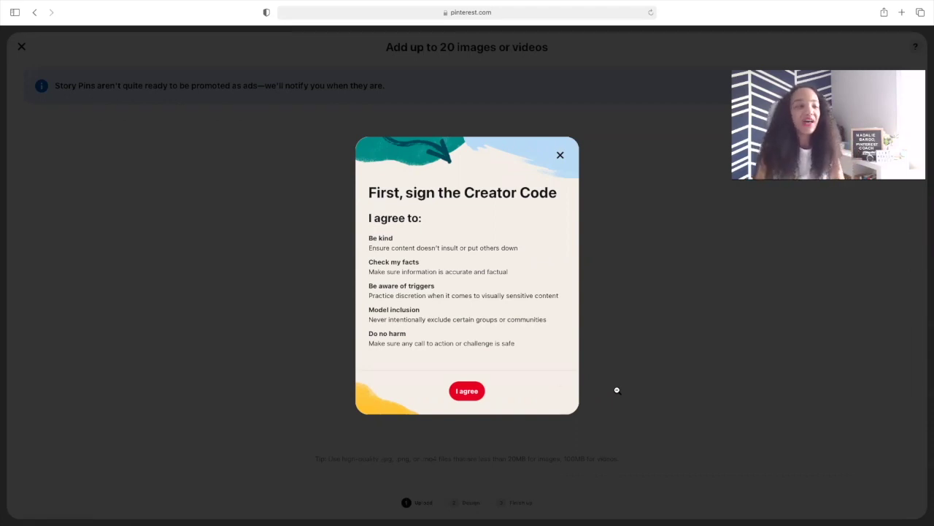
pyautogui.click(456, 392)
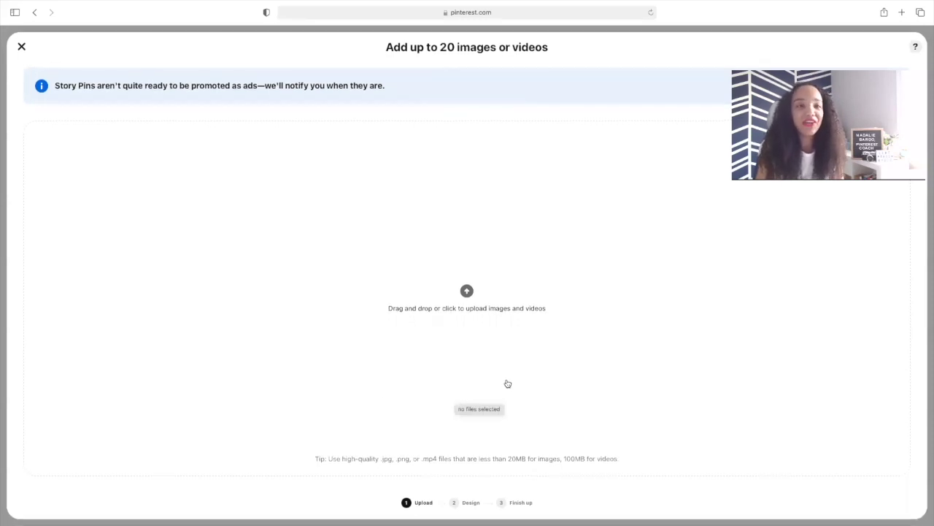
# Upload all seven Roanoke-Story Pin videos, 1A.mp4 to 1G.mp4, from the Story Pin 1 folder.
pyautogui.click(464, 300)
pyautogui.doubleClick(541, 255)
pyautogui.press('super+a')
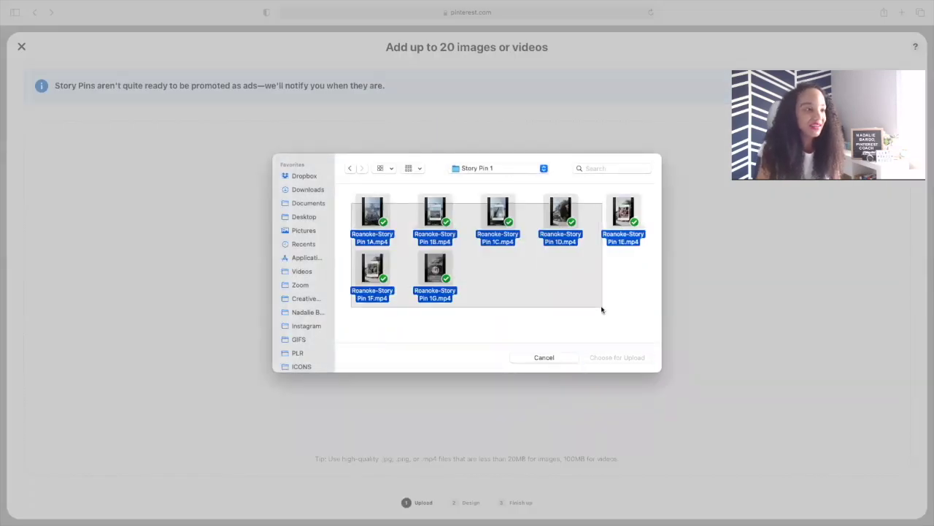
pyautogui.click(620, 357)
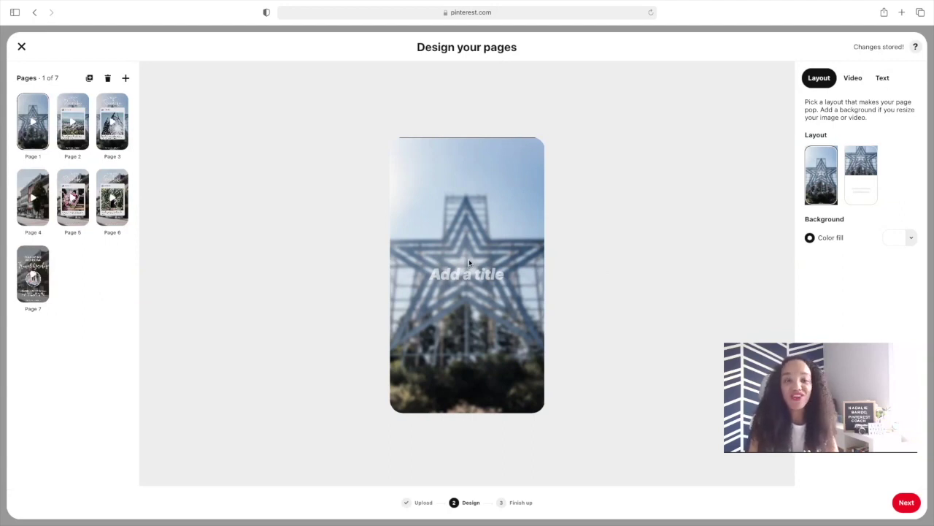
# Delete the placeholder title text block from page 1 of the Story Pin.
pyautogui.click(456, 273)
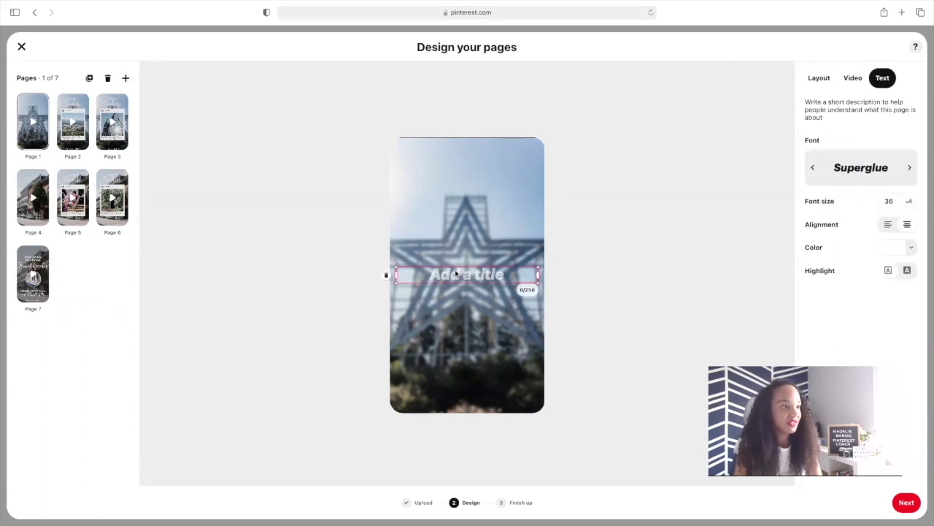
pyautogui.click(386, 275)
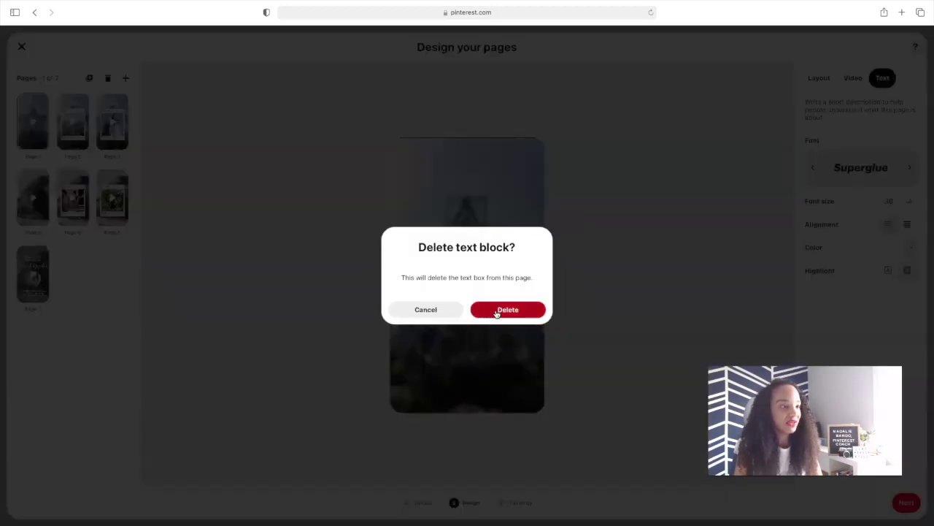
pyautogui.click(494, 310)
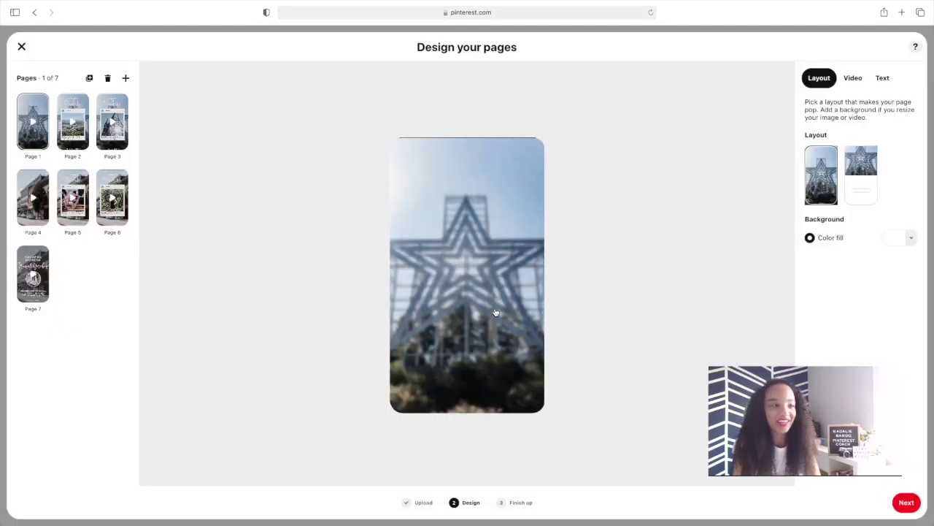
# Review pages 2 to 7 of the Story Pin and pause the video on page 7.
pyautogui.click(84, 137)
pyautogui.click(114, 138)
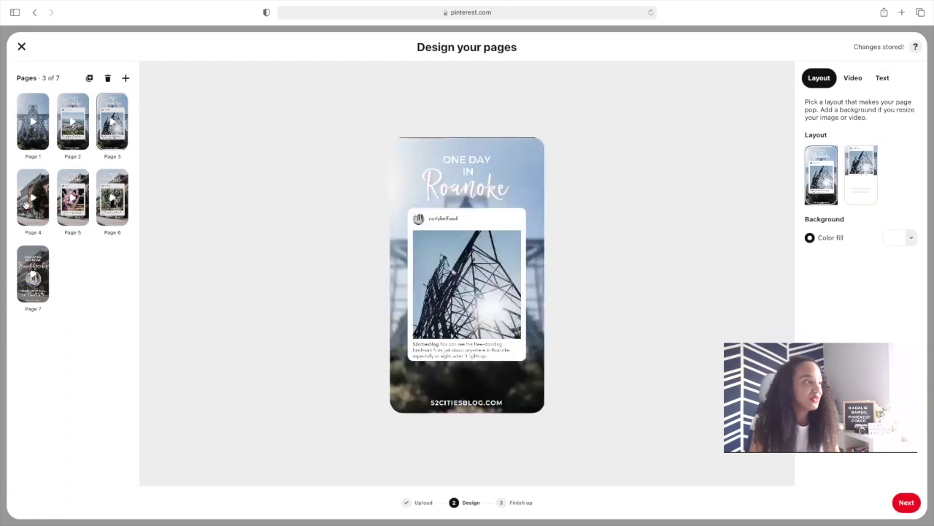
pyautogui.click(26, 206)
pyautogui.click(70, 205)
pyautogui.click(107, 208)
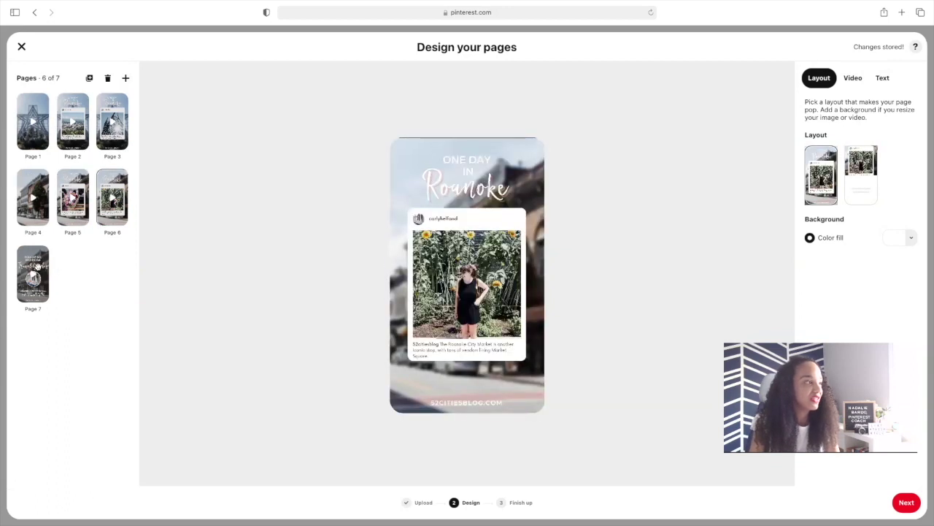
pyautogui.click(37, 268)
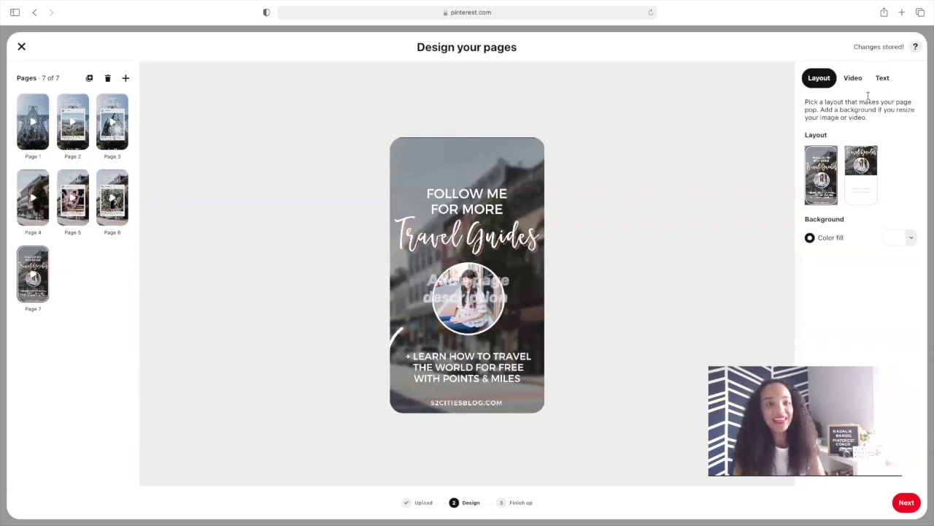
pyautogui.click(853, 77)
pyautogui.click(812, 239)
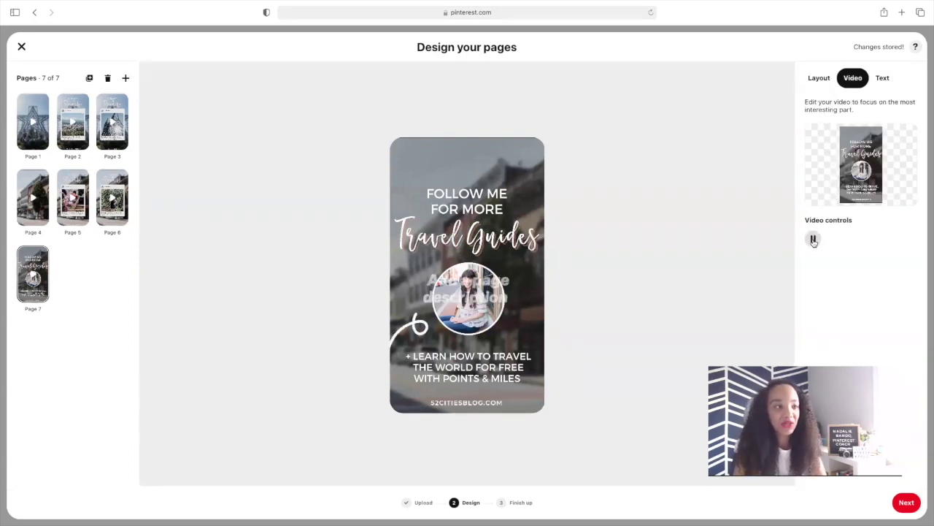
# Set page 7's placeholder description to the Lagoon font and try its highlight on and off, leaving it highlighted.
pyautogui.click(882, 78)
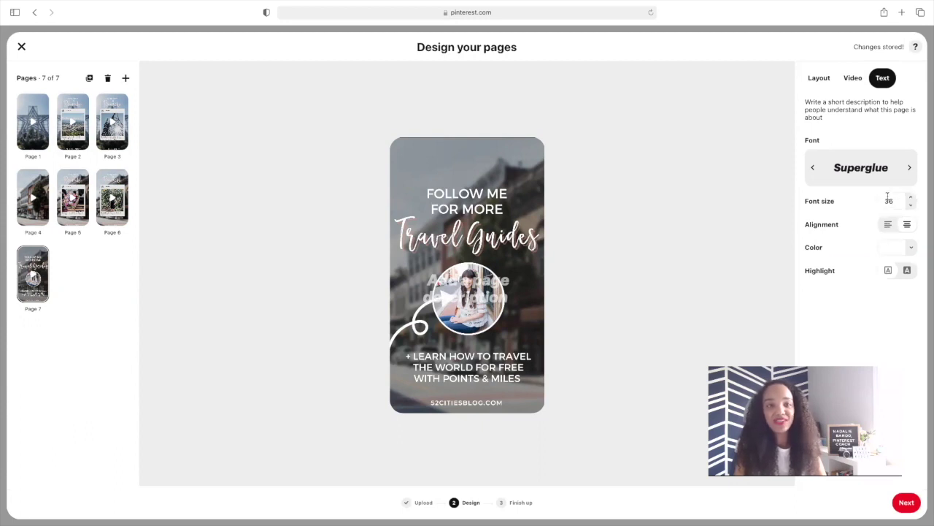
pyautogui.click(876, 176)
pyautogui.scroll(-5, 857, 292)
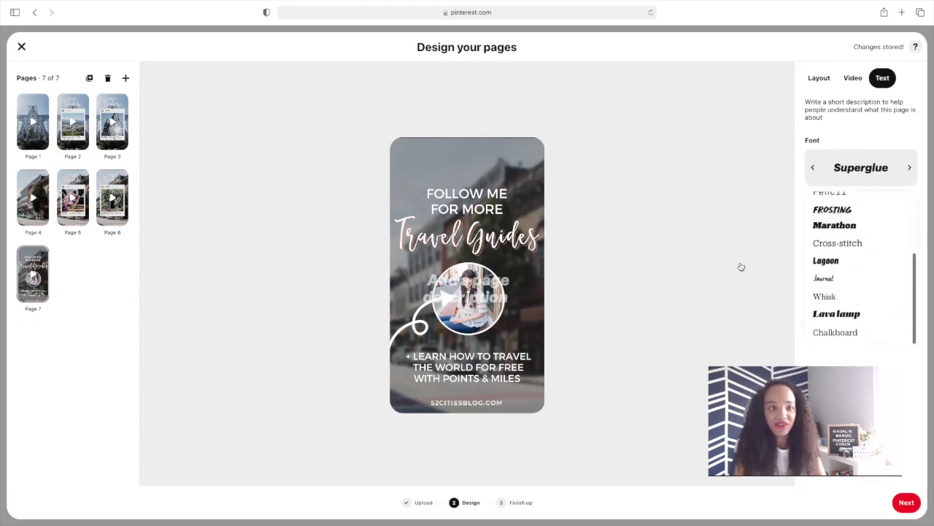
pyautogui.click(874, 263)
pyautogui.click(908, 271)
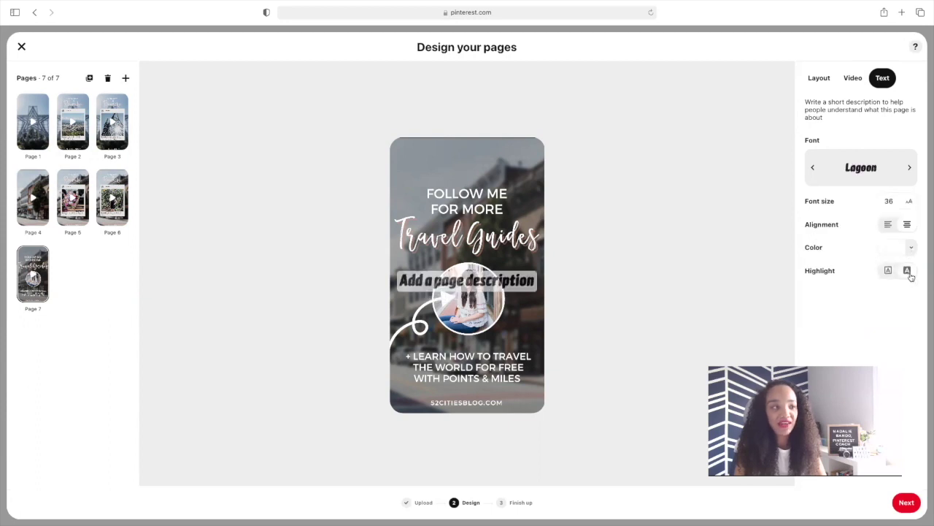
pyautogui.click(887, 272)
pyautogui.click(904, 273)
pyautogui.click(889, 273)
pyautogui.click(903, 273)
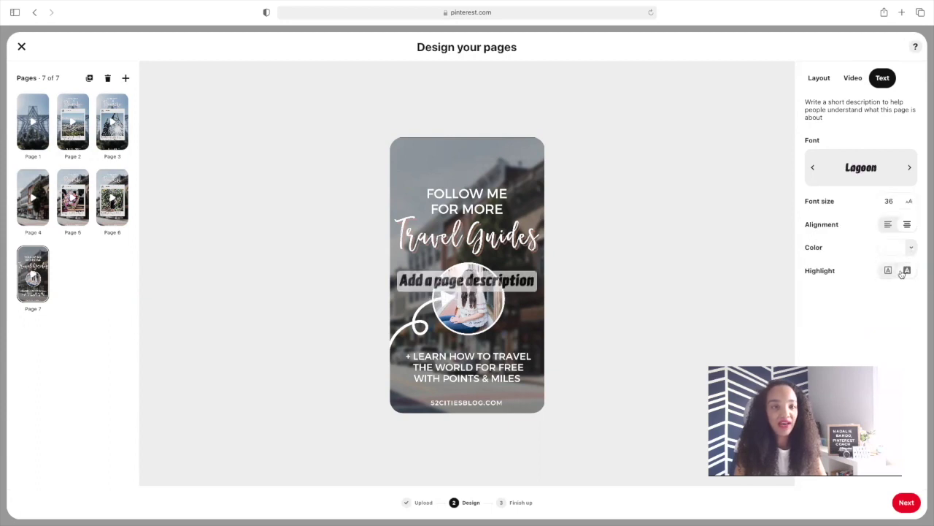
# Try purple #8000BD and light pink as the colour of page 7's description text block.
pyautogui.click(911, 248)
pyautogui.click(878, 301)
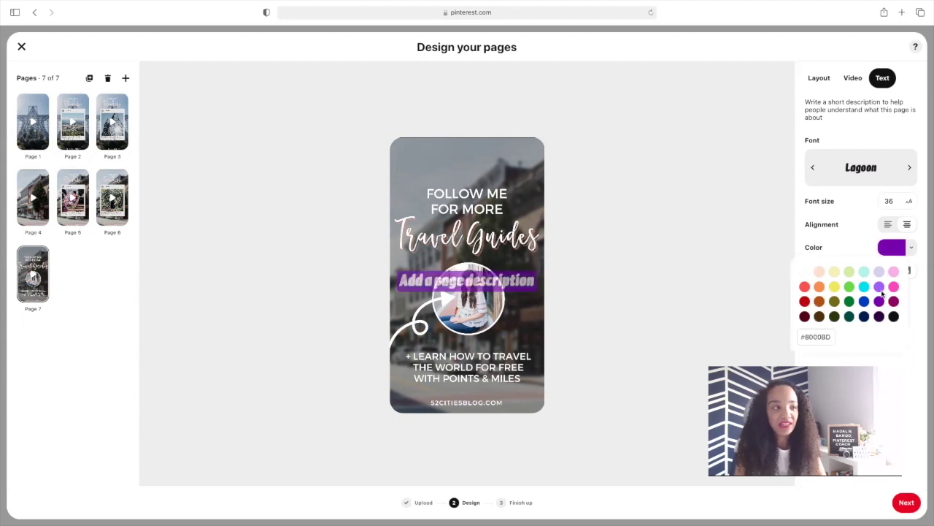
pyautogui.click(892, 272)
pyautogui.click(849, 230)
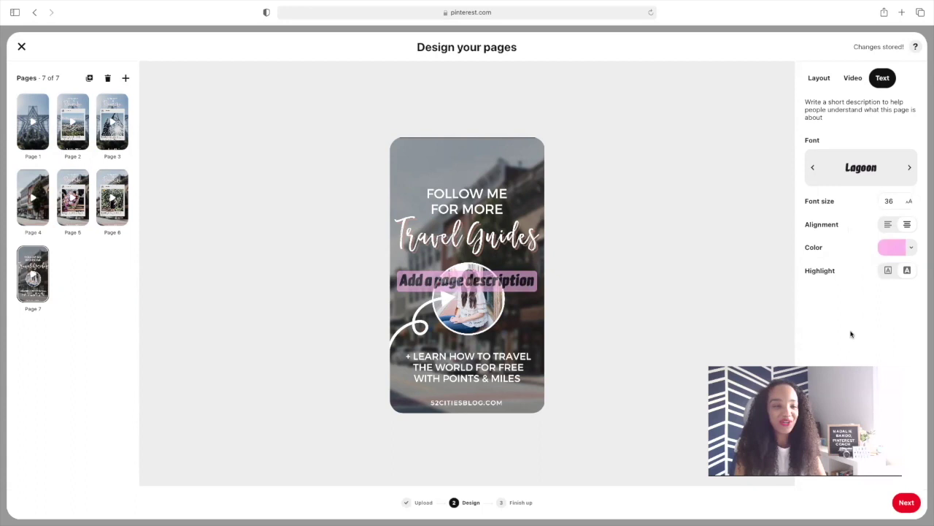
# Delete the placeholder description text block from page 7.
pyautogui.click(495, 282)
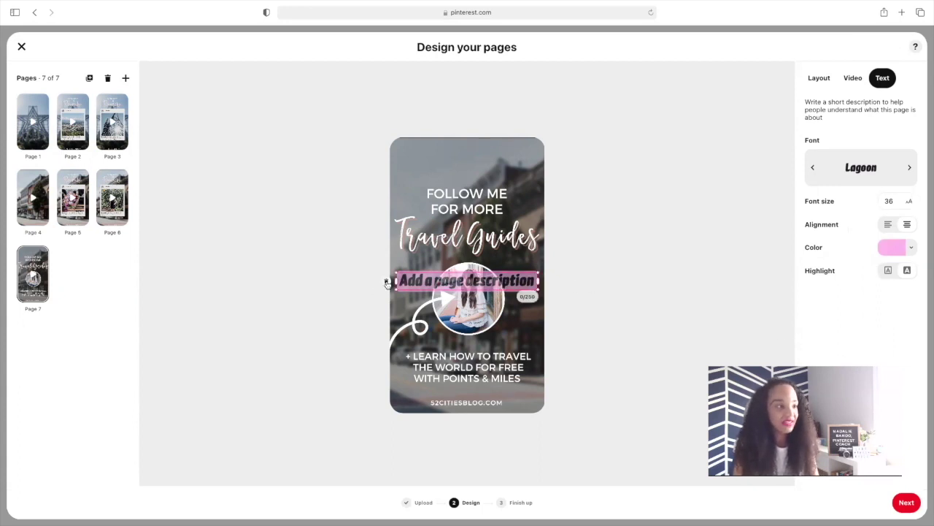
pyautogui.click(387, 283)
pyautogui.click(508, 309)
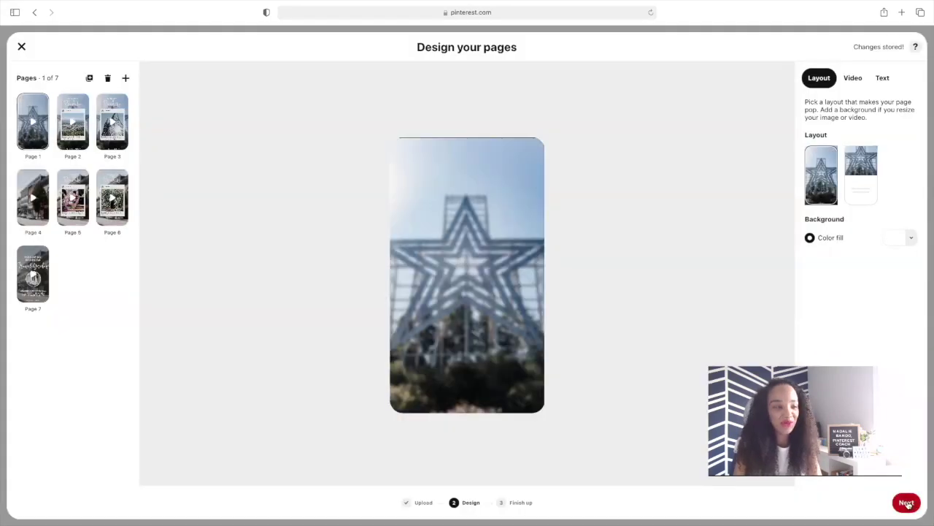
# Proceed to the finishing touches and choose the sixth frame, showing the framed star photo, as the Story Pin cover.
pyautogui.click(907, 503)
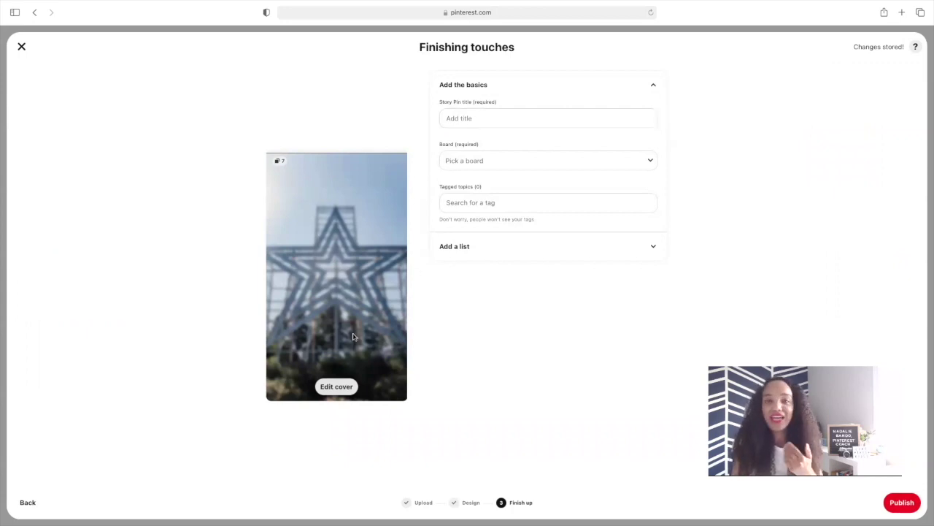
pyautogui.click(337, 389)
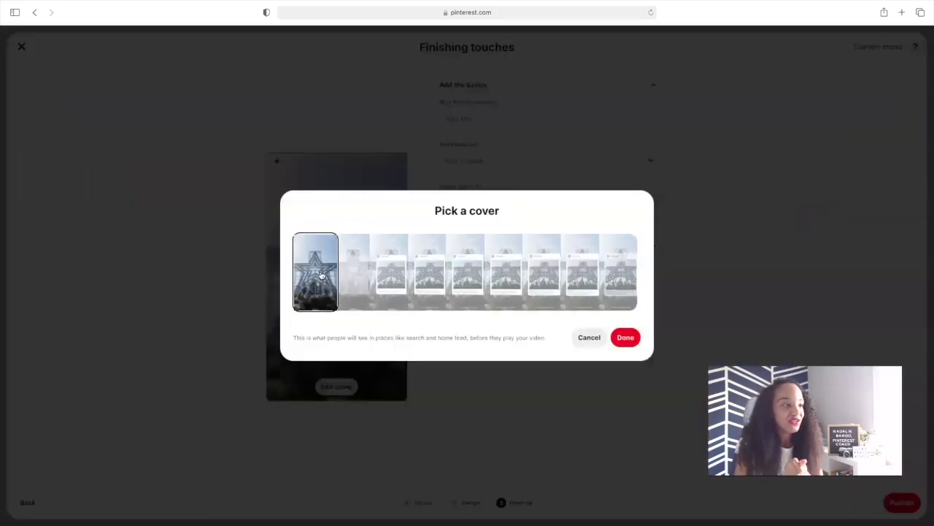
pyautogui.click(504, 285)
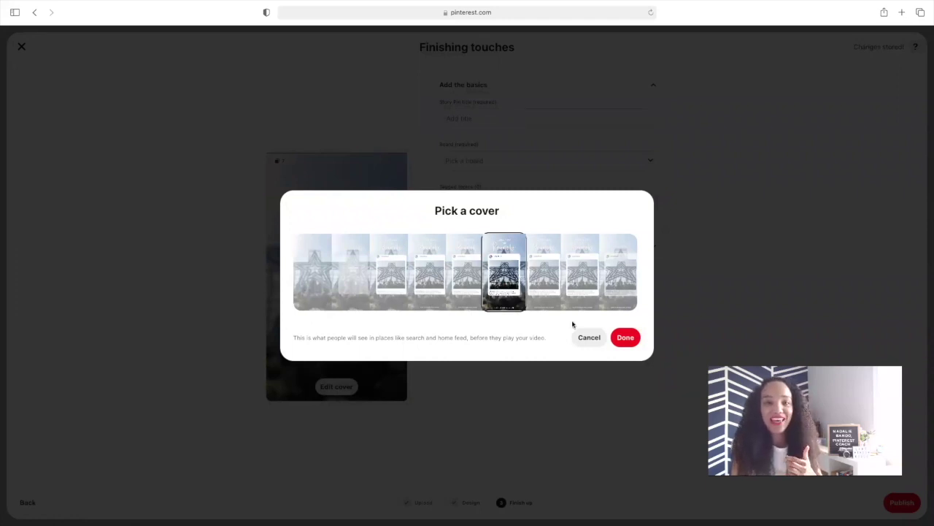
pyautogui.click(624, 338)
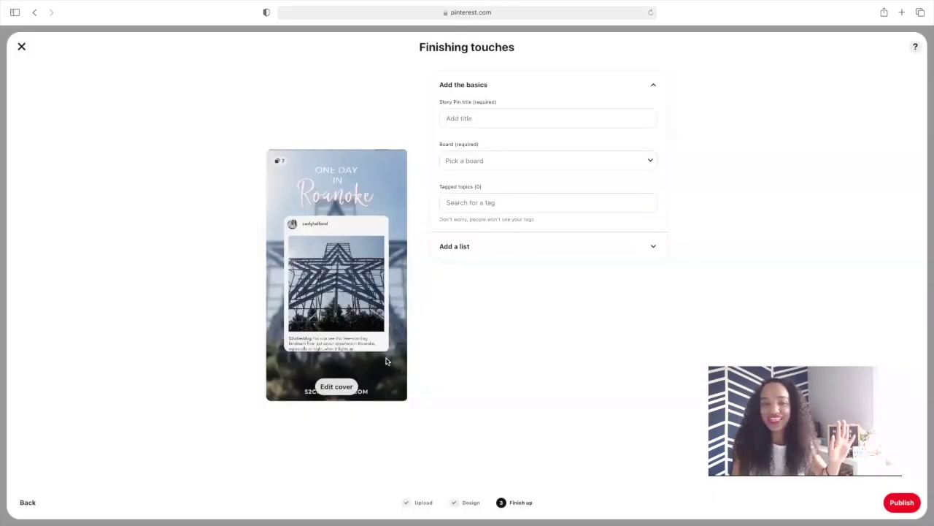
# Title the Story Pin "One Day in Roanoke, Virginia".
pyautogui.click(463, 123)
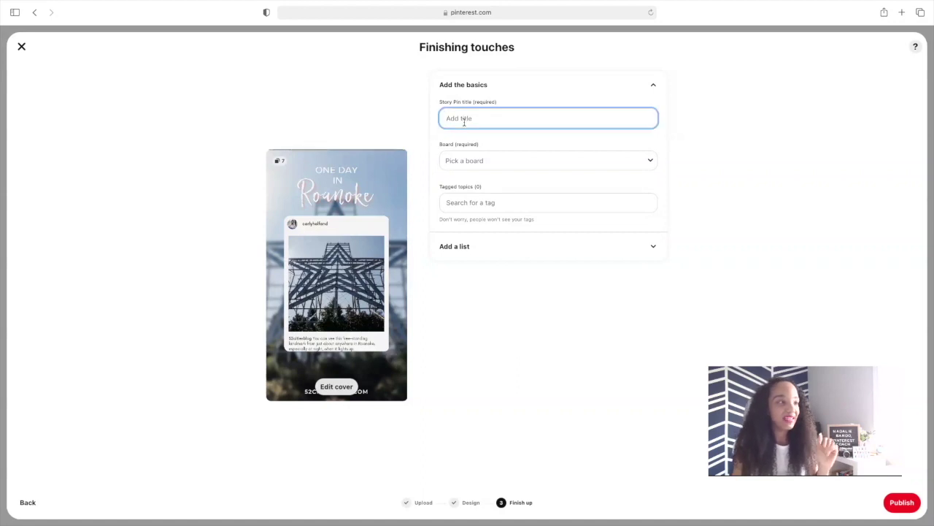
pyautogui.write('One Day in Roanoke, Vig')
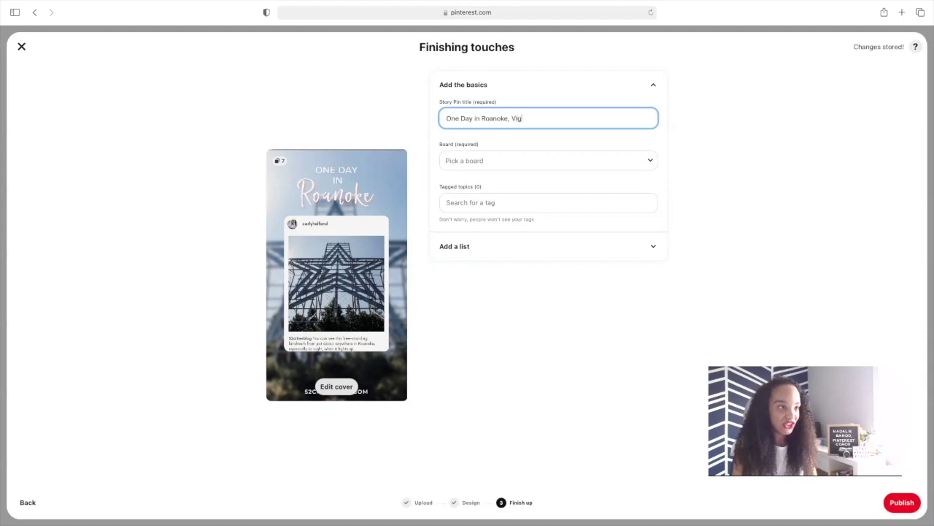
pyautogui.press('BackSpace')
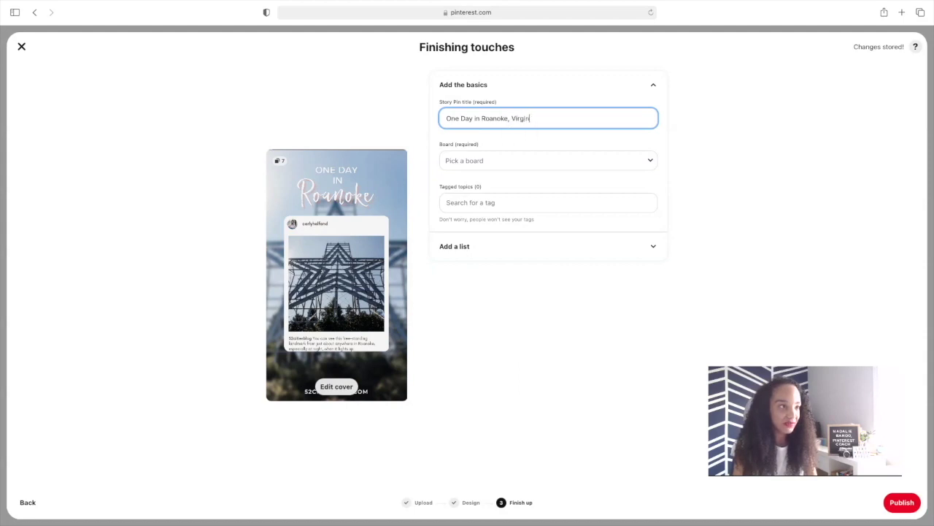
# Search the boards for "roano" and assign the Story Pin to the "Roanoke, Virginia" board.
pyautogui.click(463, 159)
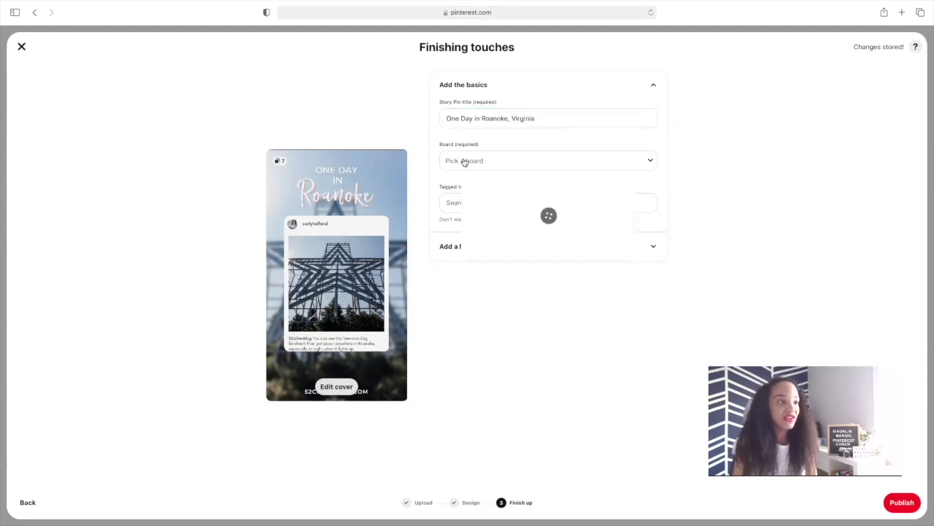
pyautogui.write('ro')
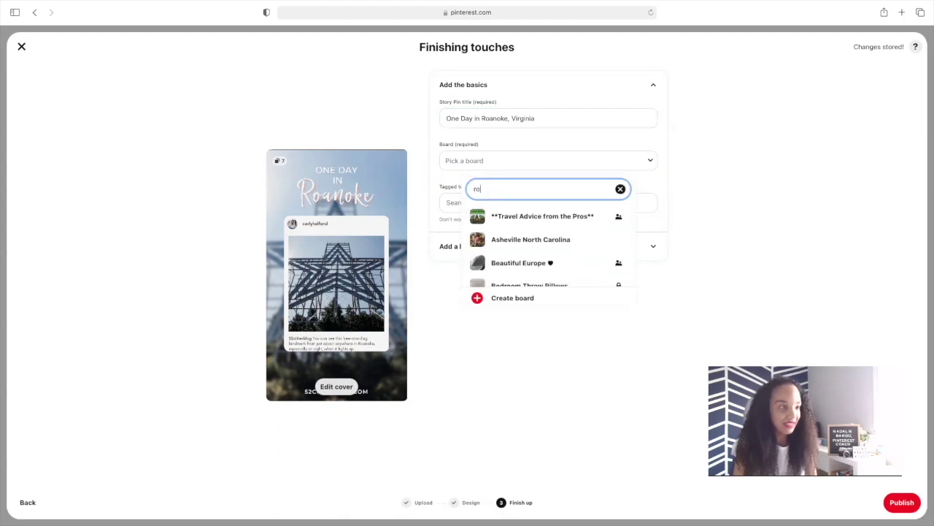
pyautogui.write('ak')
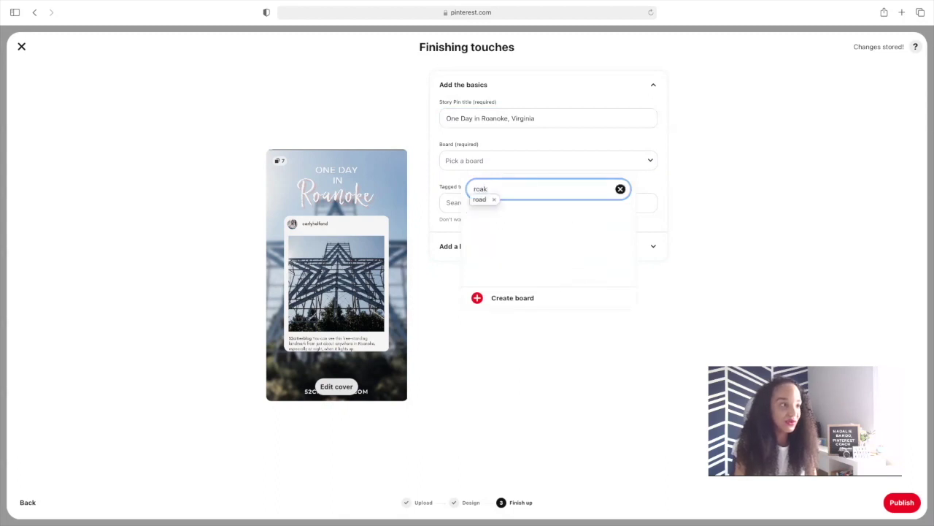
pyautogui.press('BackSpace')
pyautogui.write('no')
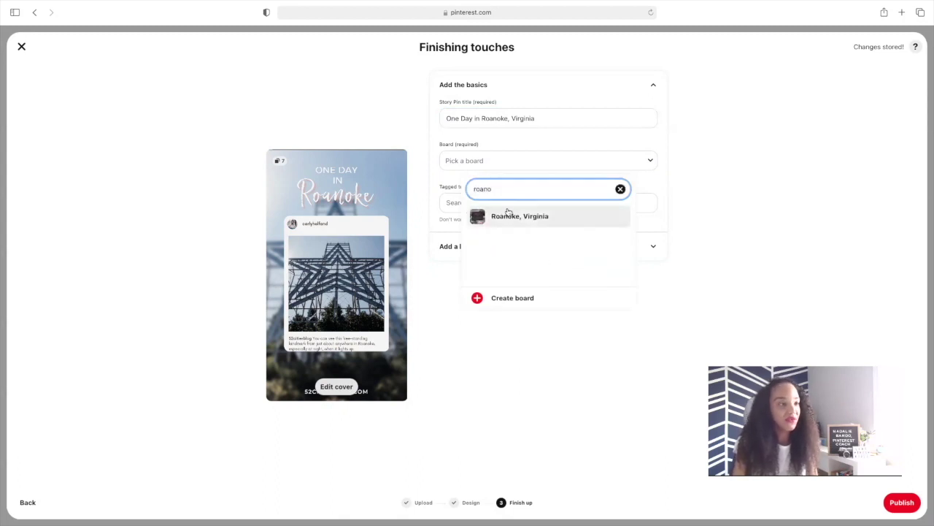
pyautogui.click(507, 213)
# Tag the Story Pin with the topics "West Virginia" and "Virginia".
pyautogui.click(506, 201)
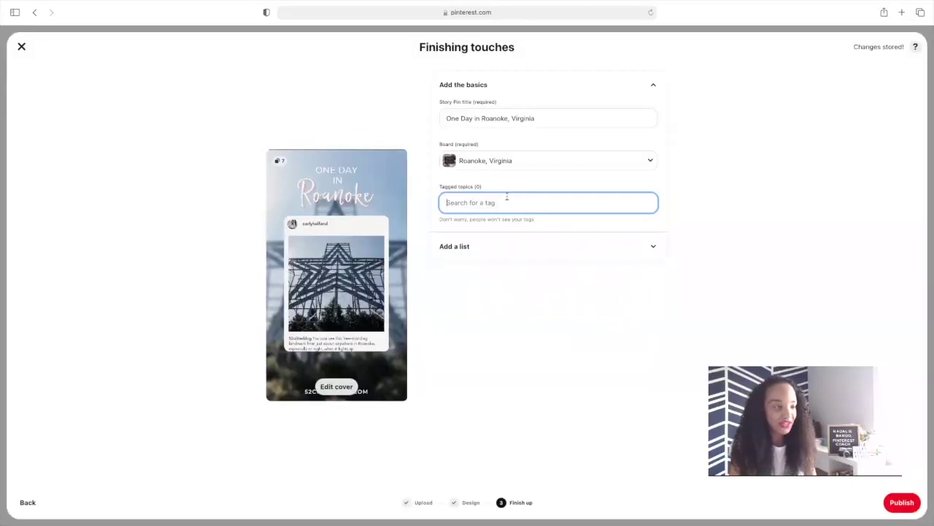
pyautogui.write('Roanoke')
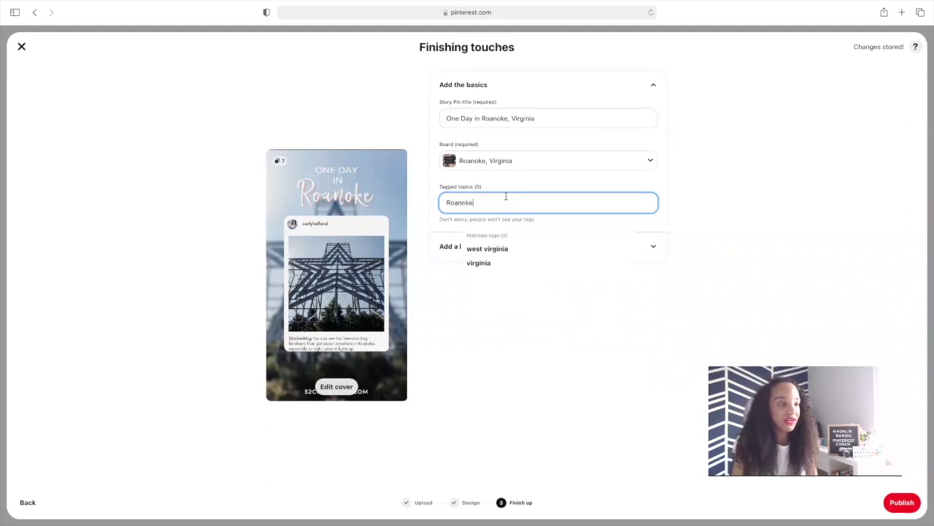
pyautogui.click(509, 248)
pyautogui.write('Virginia')
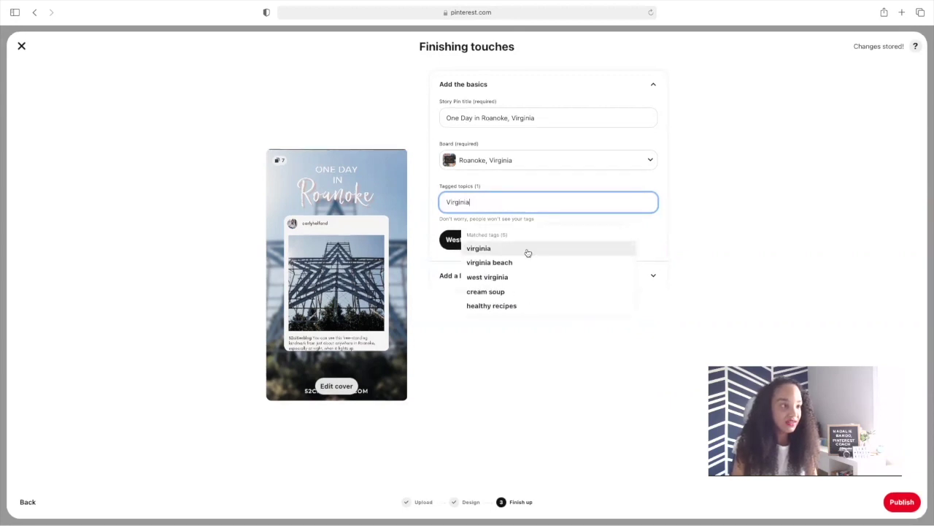
pyautogui.click(527, 252)
# Search the topic tags for "Travel" and add the "Travel Guide" tag to the Story Pin.
pyautogui.click(511, 202)
pyautogui.write('Travel ')
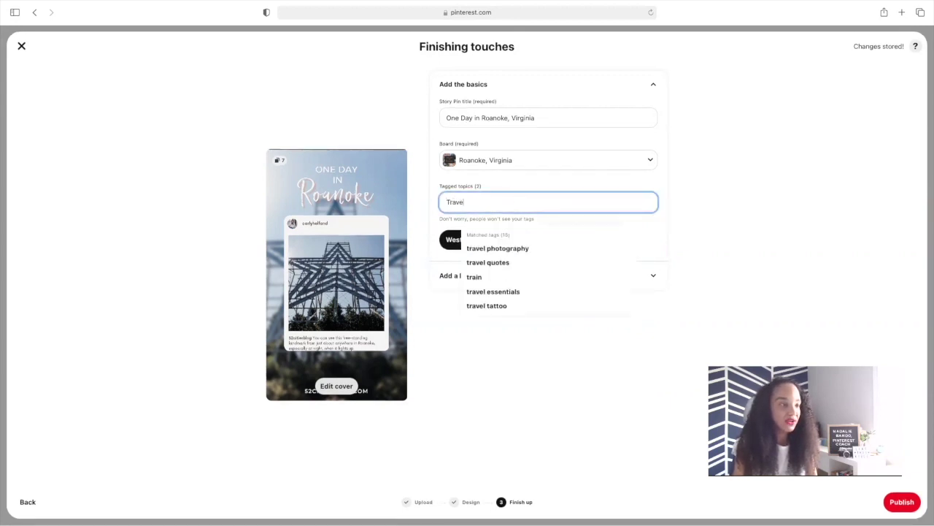
pyautogui.write('des')
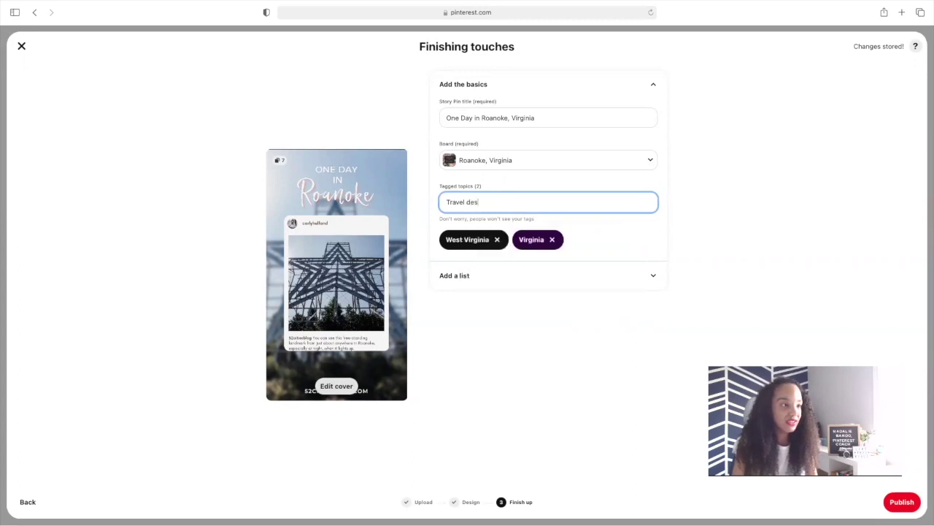
pyautogui.scroll(-3, 548, 262)
pyautogui.scroll(-5, 548, 261)
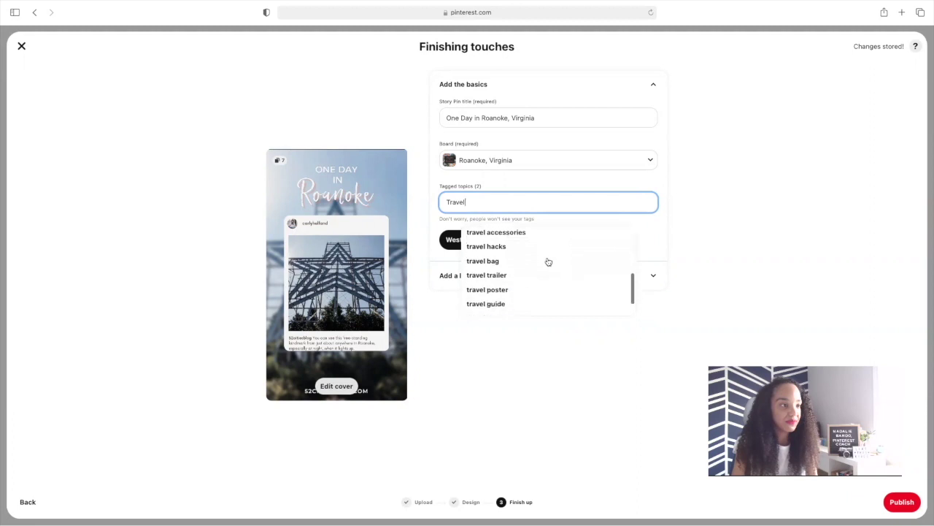
pyautogui.click(531, 274)
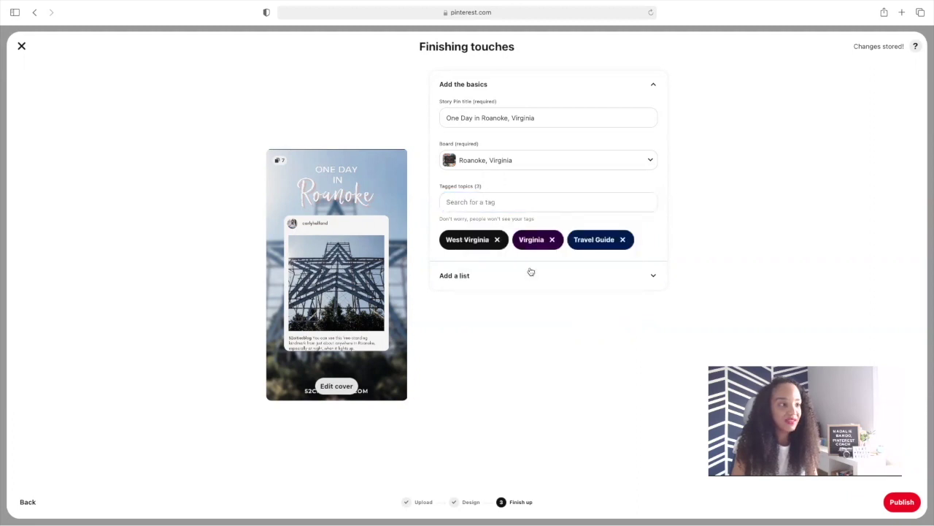
# Add a Notes list beginning "Heading to Roanoke, Virginia for just one day? Don't miss out on key attractions and sites like".
pyautogui.click(468, 277)
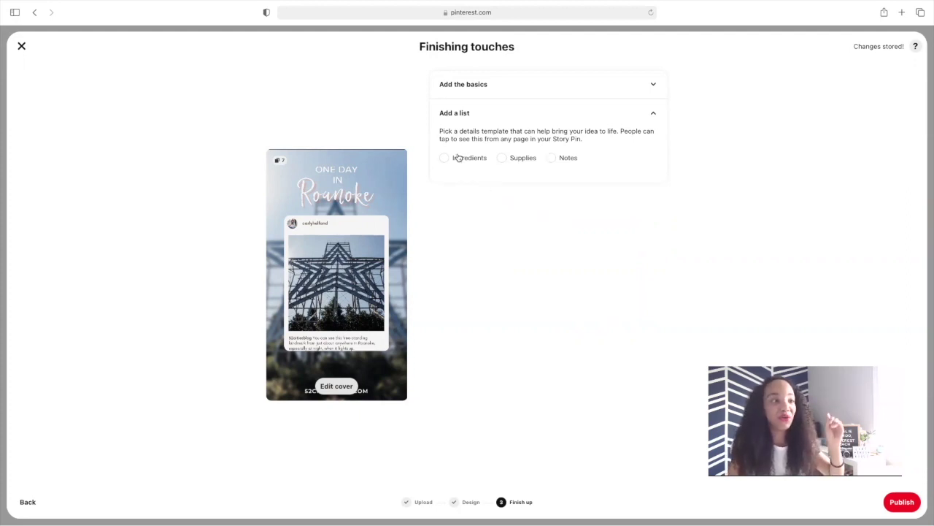
pyautogui.click(562, 162)
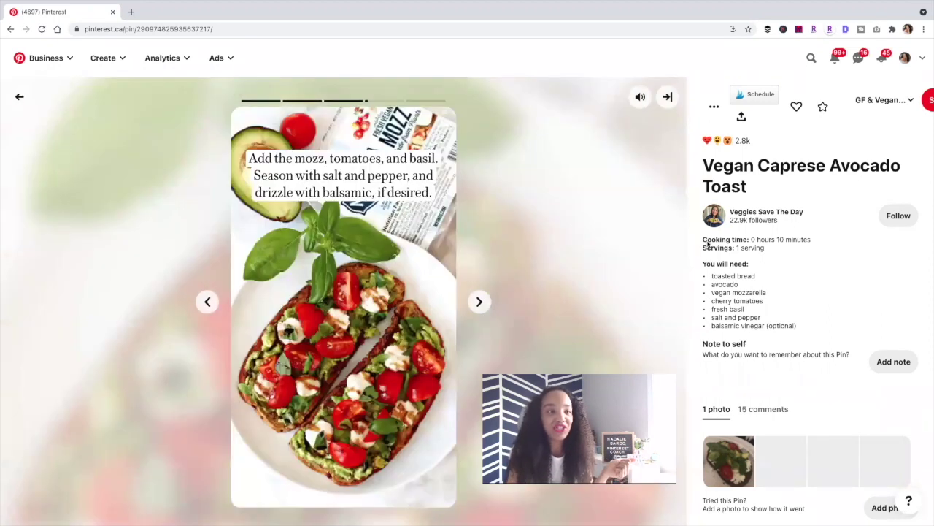
pyautogui.moveTo(707, 243); pyautogui.dragTo(803, 327)
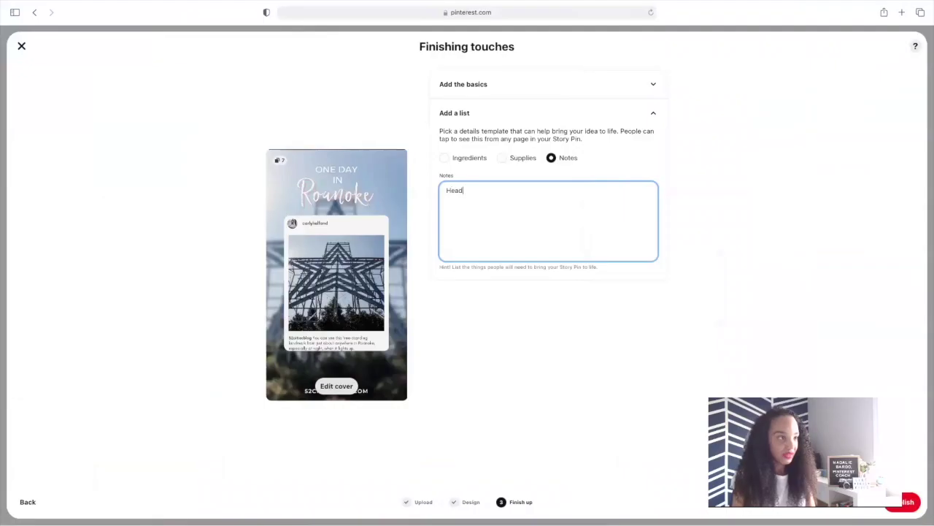
pyautogui.write('Roanoke')
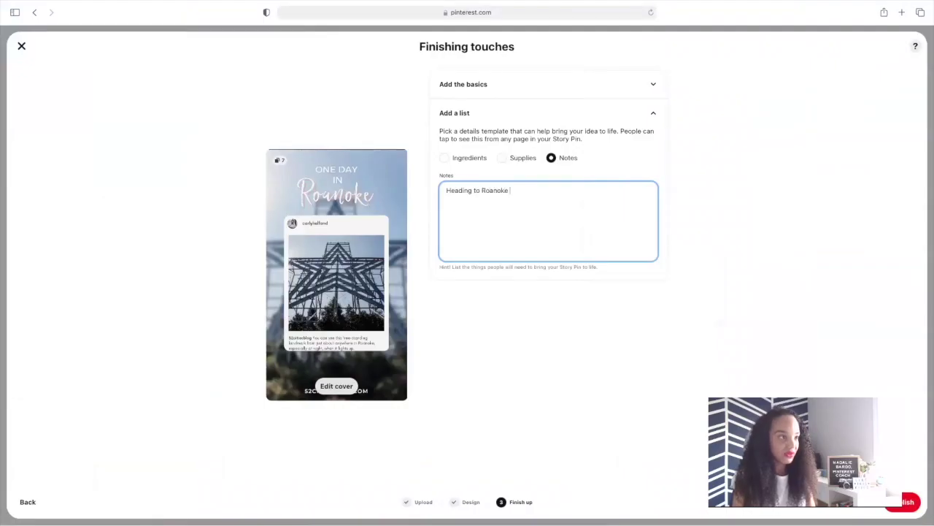
pyautogui.write(", Virginia for just one day? Don't miss out on ")
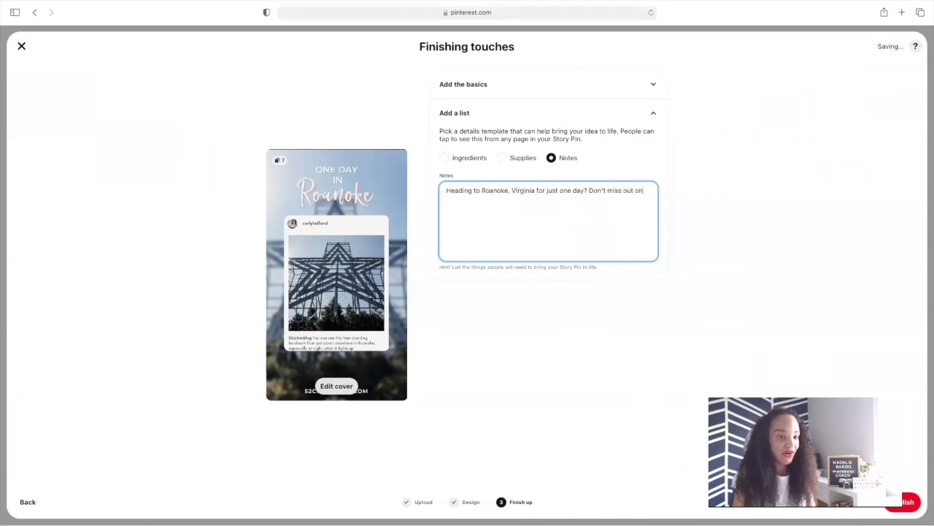
pyautogui.write('key attractions and sites like: -')
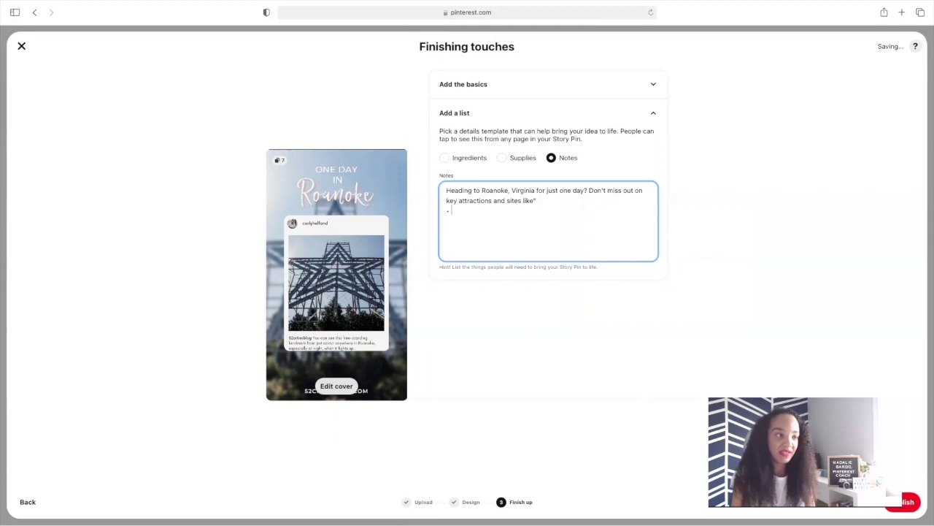
# List Roanoke Star, Roanoke City Market, Hotel Roanoke and Market Square as bullets in the notes, and publish the Story Pin.
pyautogui.write('Roanoke Star')
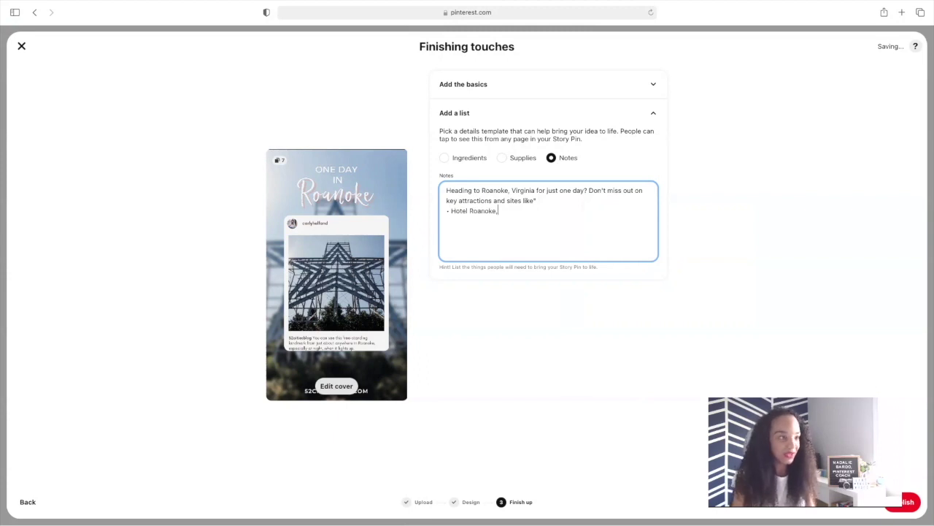
pyautogui.press('Return')
pyautogui.write('- Roanoke City Market')
pyautogui.press('Return')
pyautogui.write('- Hotel Roanoke')
pyautogui.press('Return')
pyautogui.write('- Market Square')
pyautogui.click(530, 303)
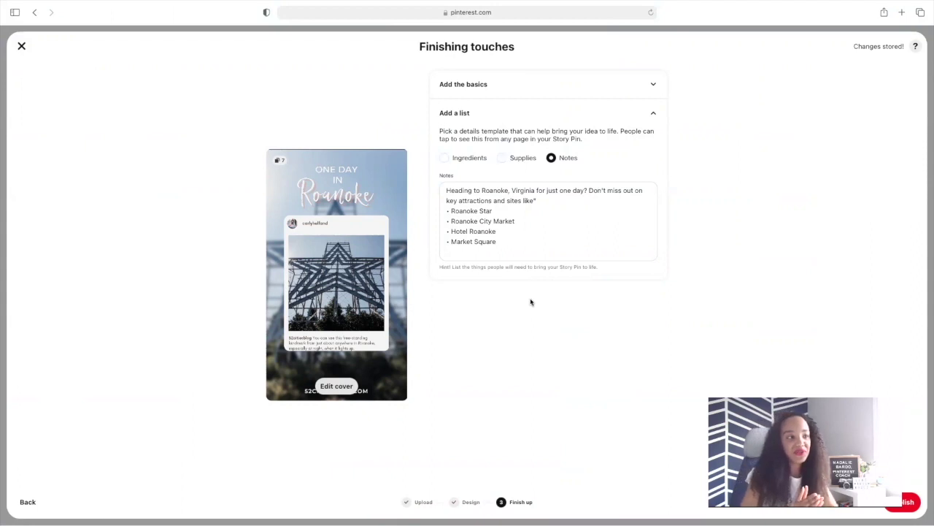
pyautogui.click(897, 509)
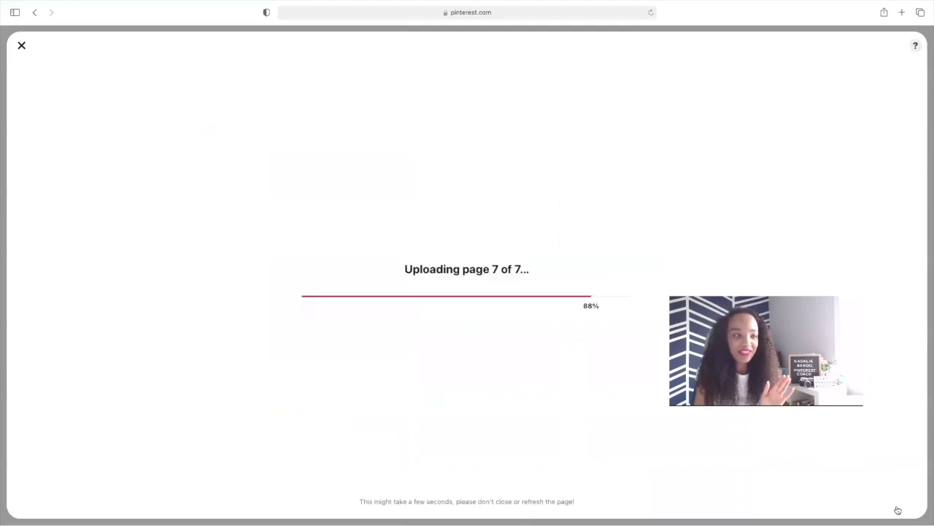